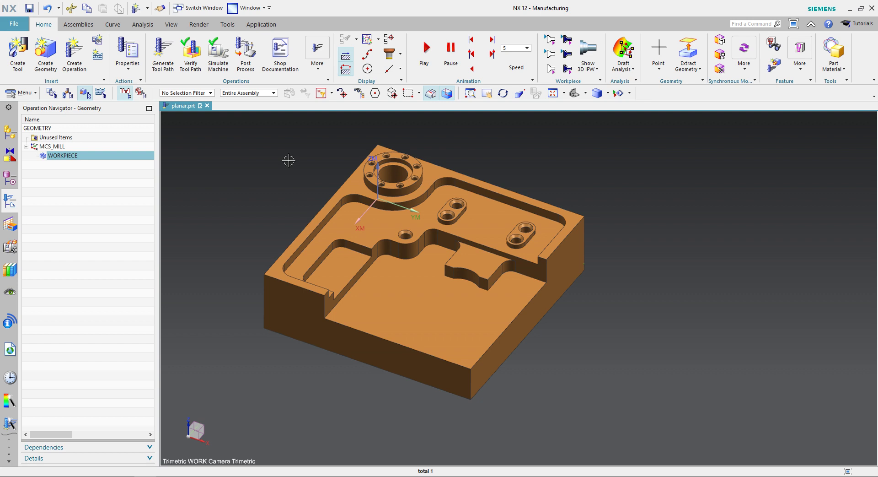
Step: Inspect the part assigned to the WORKPIECE geometry, then close its settings
{"action": "double_click", "coordinate": [99, 155]}
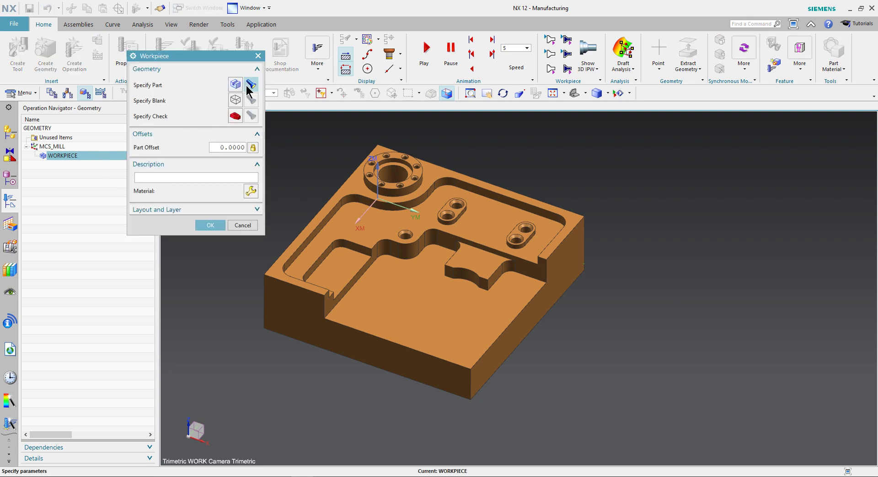
{"action": "left_click", "coordinate": [250, 84]}
{"action": "middle_click_drag", "start_coordinate": [325, 174], "coordinate": [325, 151]}
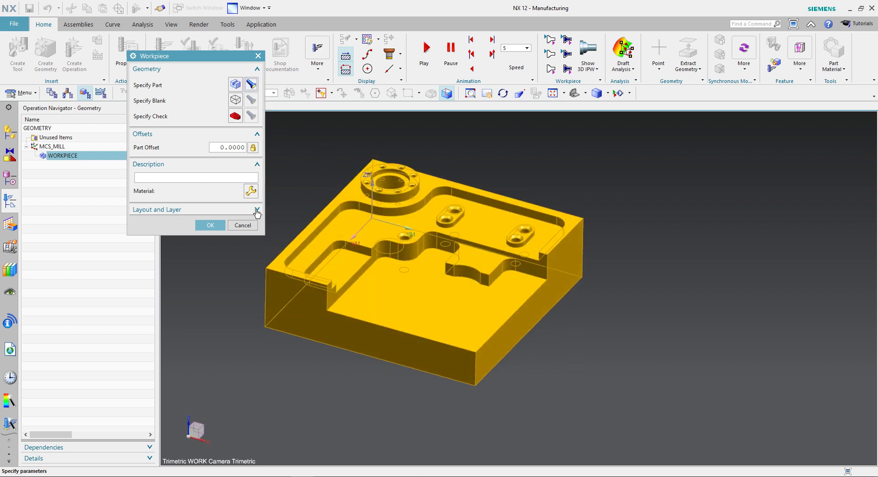
{"action": "left_click", "coordinate": [243, 224]}
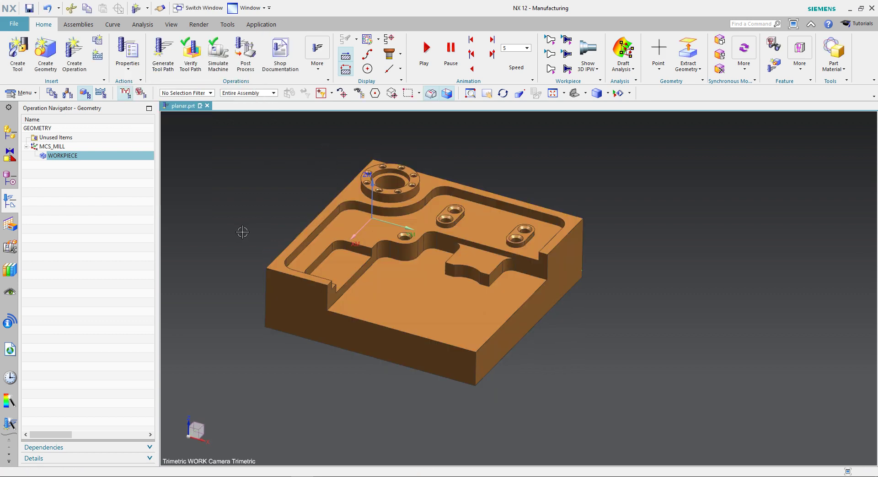
Step: Create a hole_making Spot Drilling operation under PROGRAM and WORKPIECE with tool NONE
{"action": "left_click", "coordinate": [74, 66]}
{"action": "left_click_drag", "start_coordinate": [215, 60], "coordinate": [221, 59]}
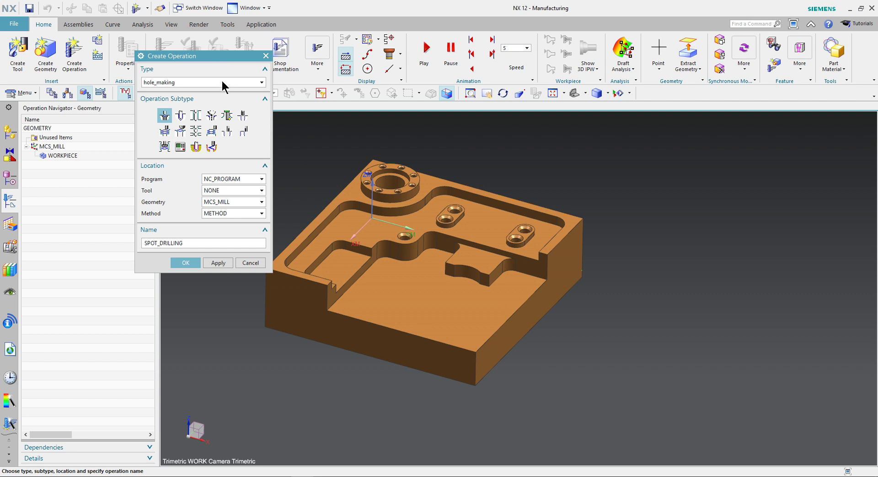
{"action": "left_click", "coordinate": [222, 82]}
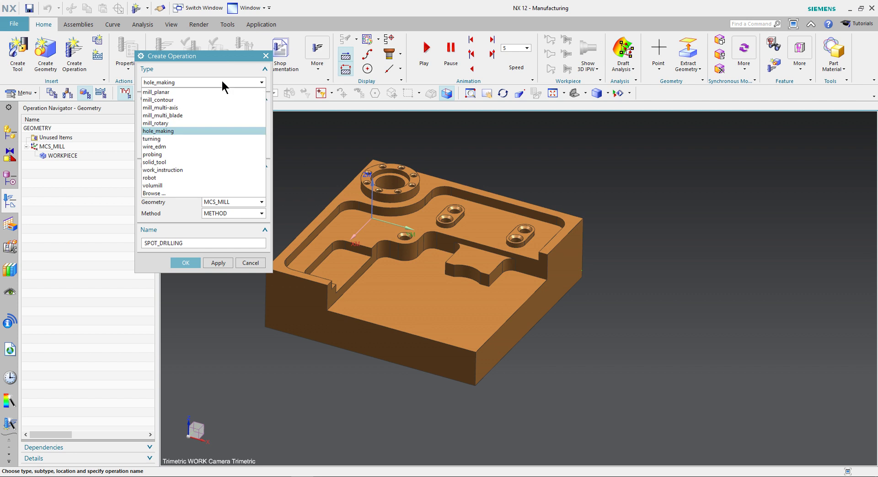
{"action": "left_click", "coordinate": [198, 132]}
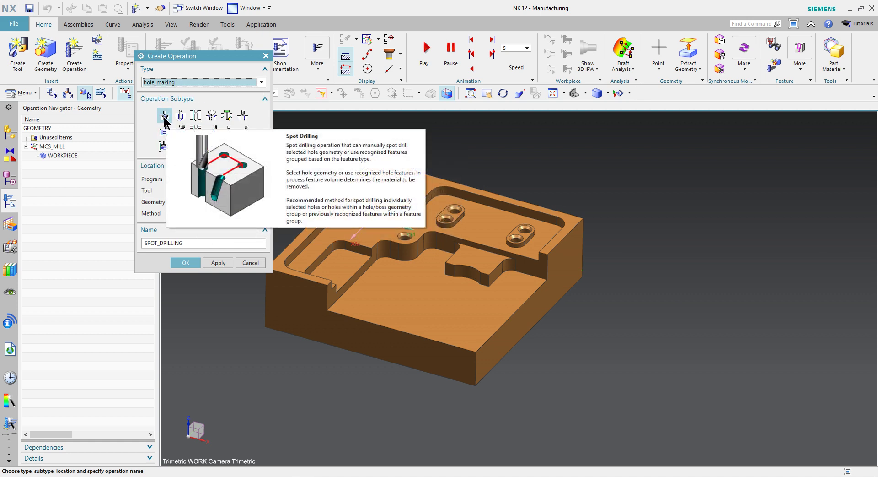
{"action": "left_click", "coordinate": [230, 178]}
{"action": "left_click", "coordinate": [227, 205]}
{"action": "left_click", "coordinate": [227, 202]}
{"action": "left_click", "coordinate": [232, 225]}
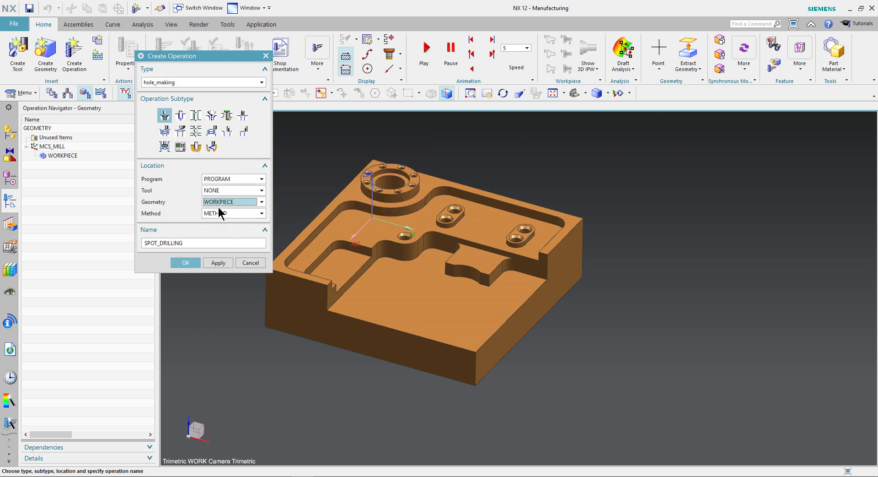
{"action": "left_click", "coordinate": [228, 191]}
{"action": "left_click", "coordinate": [230, 189]}
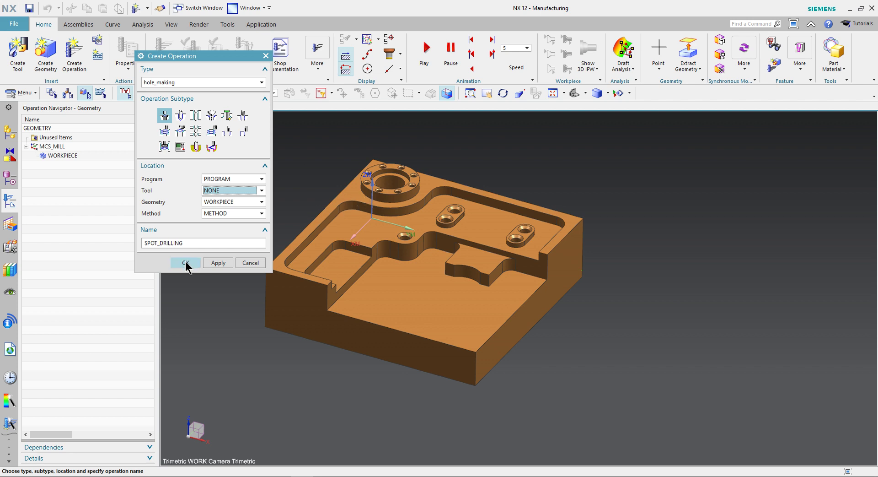
{"action": "left_click", "coordinate": [186, 264]}
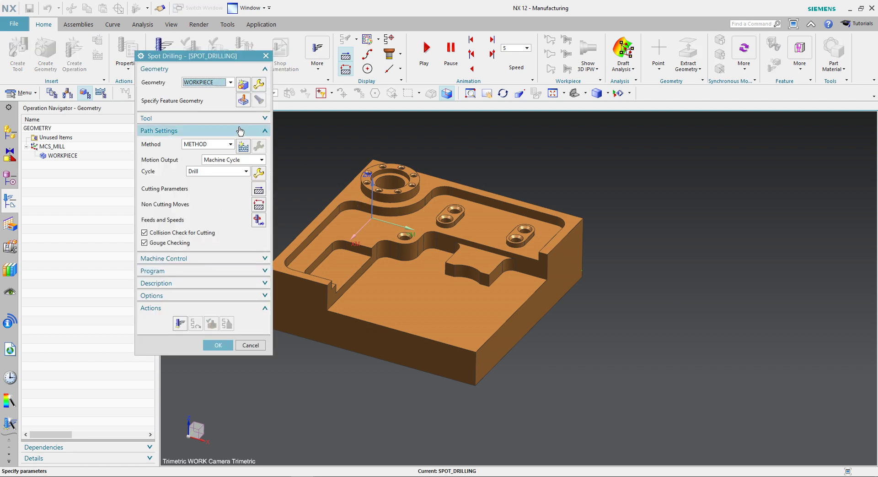
Step: From a top view, box-select all the holes on the bolt-hole flange
{"action": "left_click", "coordinate": [245, 102]}
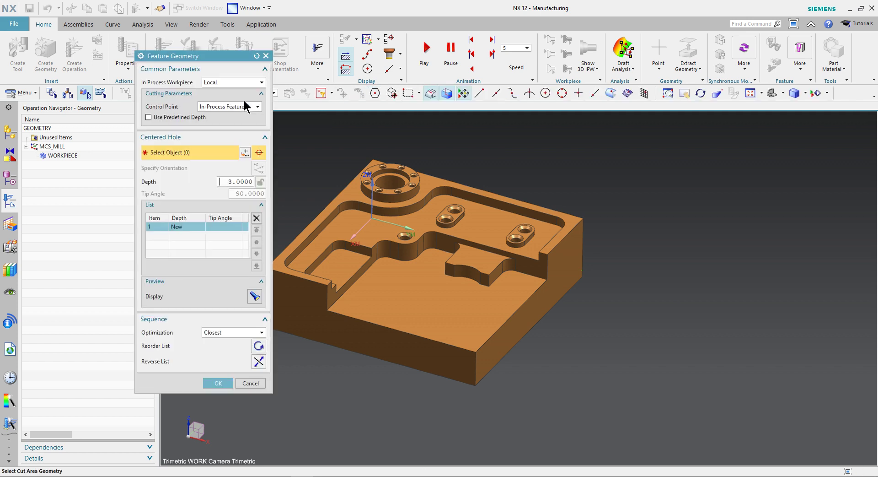
{"action": "scroll", "coordinate": [369, 173], "scroll_direction": "up", "scroll_amount": 3}
{"action": "scroll", "coordinate": [370, 173], "scroll_direction": "down", "scroll_amount": 3}
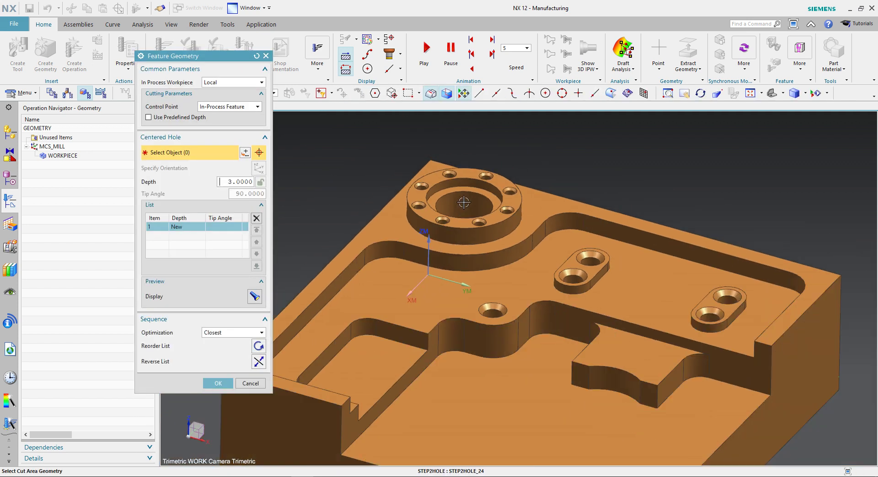
{"action": "middle_click_drag", "start_coordinate": [370, 173], "coordinate": [459, 249]}
{"action": "scroll", "coordinate": [459, 249], "scroll_direction": "up", "scroll_amount": 3}
{"action": "right_click_drag", "start_coordinate": [312, 173], "coordinate": [288, 174]}
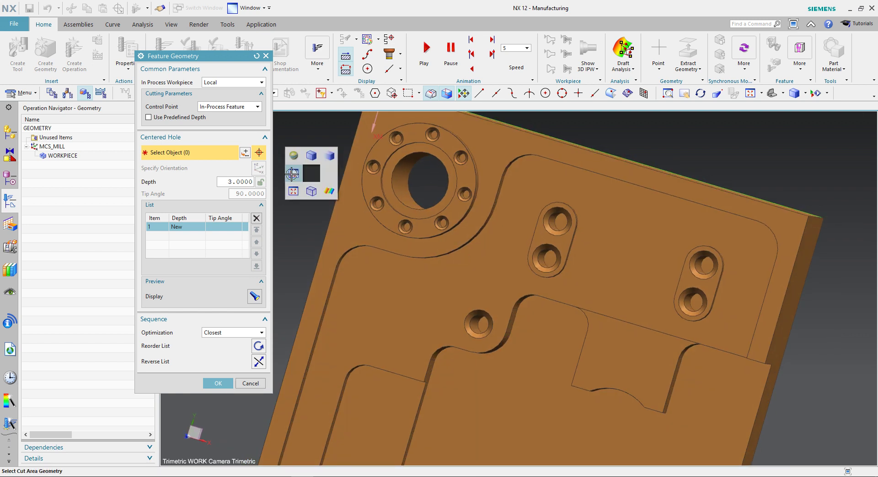
{"action": "left_click_drag", "start_coordinate": [311, 155], "coordinate": [442, 288]}
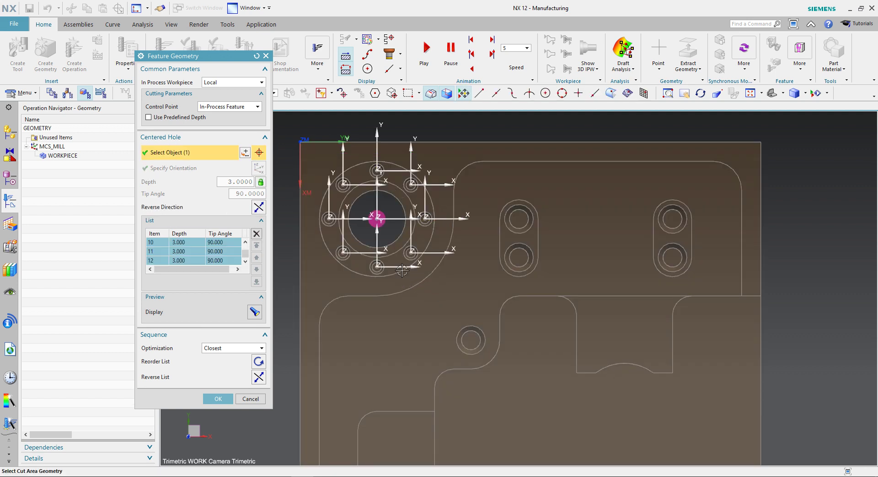
Step: Enlarge the hole list to show all 12 items and inspect item 1's hole
{"action": "middle_click_drag", "start_coordinate": [402, 271], "coordinate": [400, 214]}
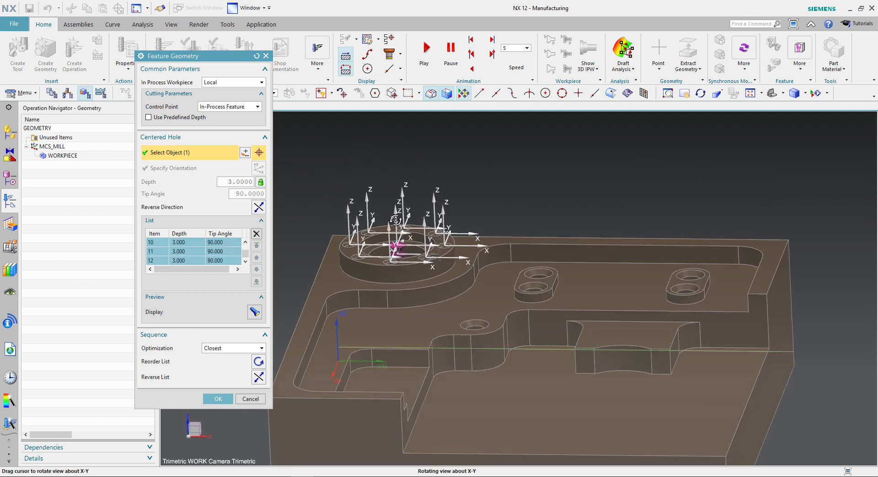
{"action": "middle_click_drag", "start_coordinate": [399, 214], "coordinate": [404, 218]}
{"action": "scroll", "coordinate": [404, 218], "scroll_direction": "up", "scroll_amount": 4}
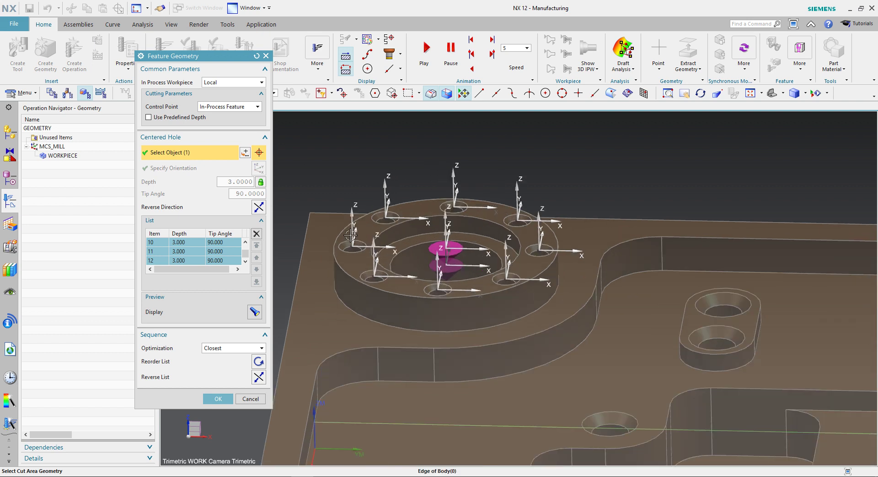
{"action": "mouse_move", "coordinate": [365, 248]}
{"action": "middle_mouse_down"}
{"action": "mouse_move", "coordinate": [360, 218]}
{"action": "mouse_move", "coordinate": [353, 220]}
{"action": "mouse_move", "coordinate": [366, 241]}
{"action": "mouse_move", "coordinate": [447, 254]}
{"action": "mouse_move", "coordinate": [435, 249]}
{"action": "mouse_move", "coordinate": [413, 290]}
{"action": "mouse_move", "coordinate": [391, 298]}
{"action": "middle_mouse_up"}
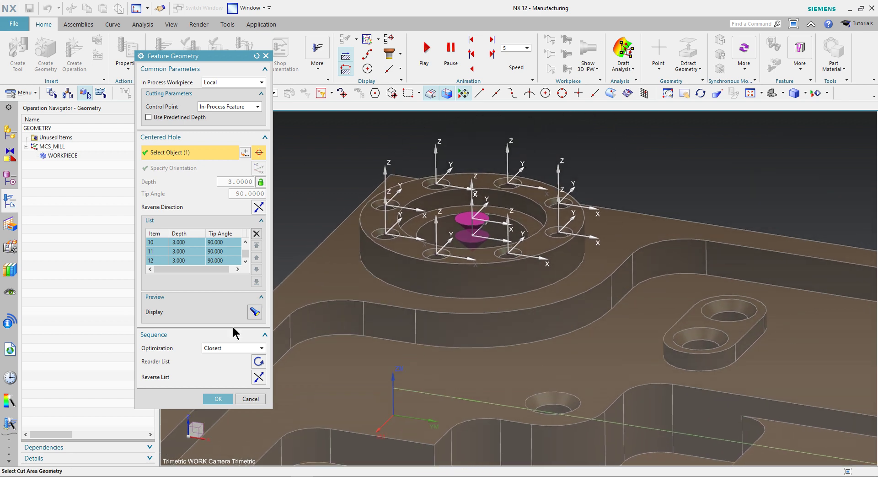
{"action": "left_click_drag", "start_coordinate": [176, 407], "coordinate": [176, 448]}
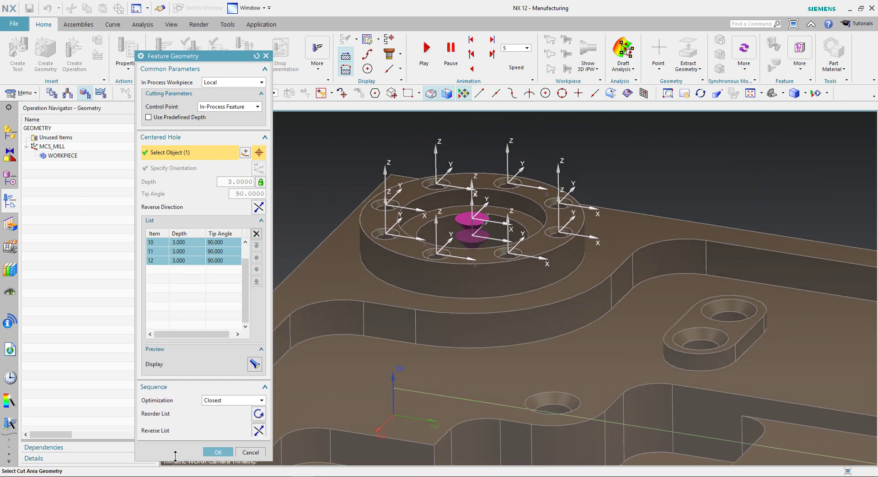
{"action": "scroll", "coordinate": [251, 281], "scroll_direction": "up", "scroll_amount": 3}
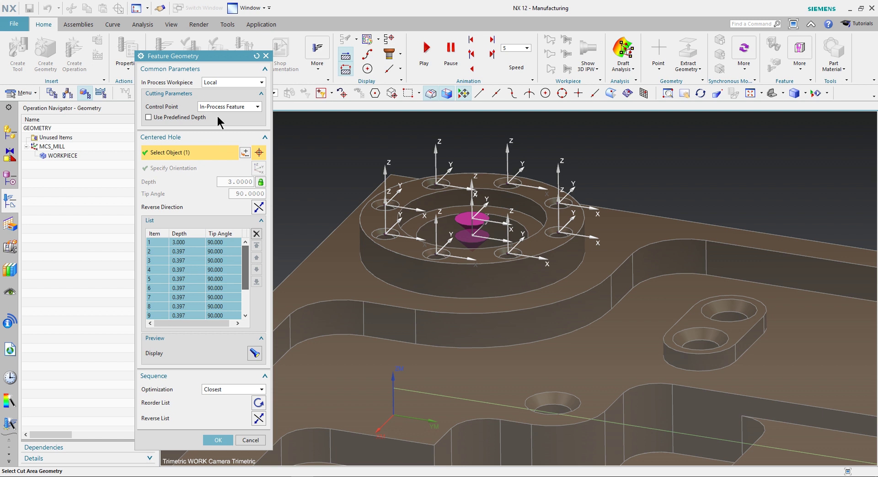
{"action": "left_click_drag", "start_coordinate": [225, 54], "coordinate": [224, 12]}
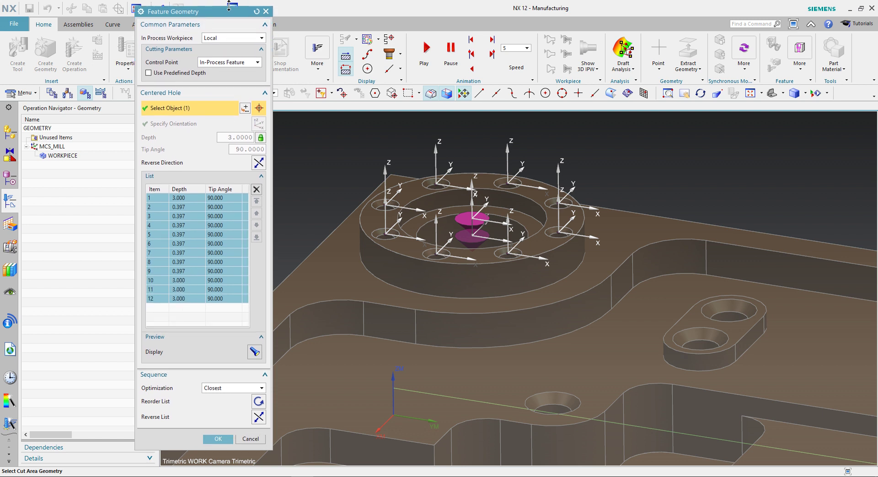
{"action": "left_click", "coordinate": [196, 200]}
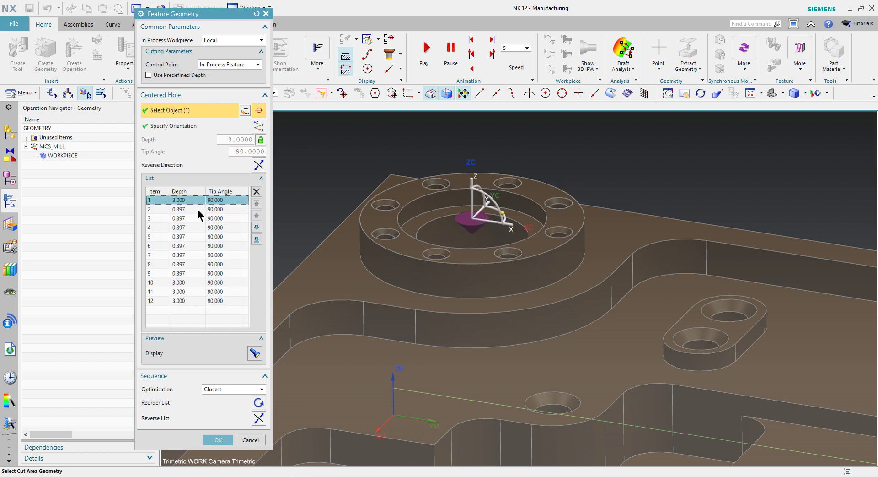
{"action": "scroll", "coordinate": [456, 234], "scroll_direction": "up", "scroll_amount": 1}
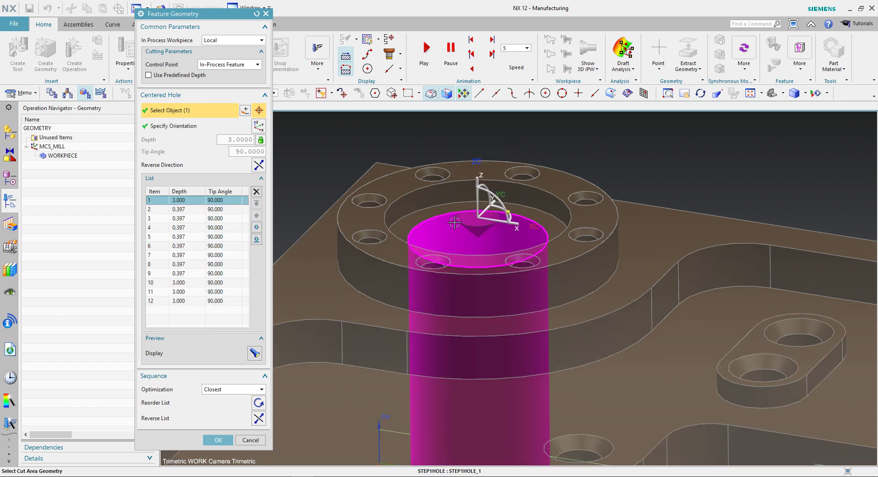
{"action": "middle_click_drag", "start_coordinate": [476, 228], "coordinate": [484, 224]}
Step: Remove the four 3.000-deep entries, leaving only the 0.397-deep bolt-circle holes
{"action": "left_click", "coordinate": [257, 192]}
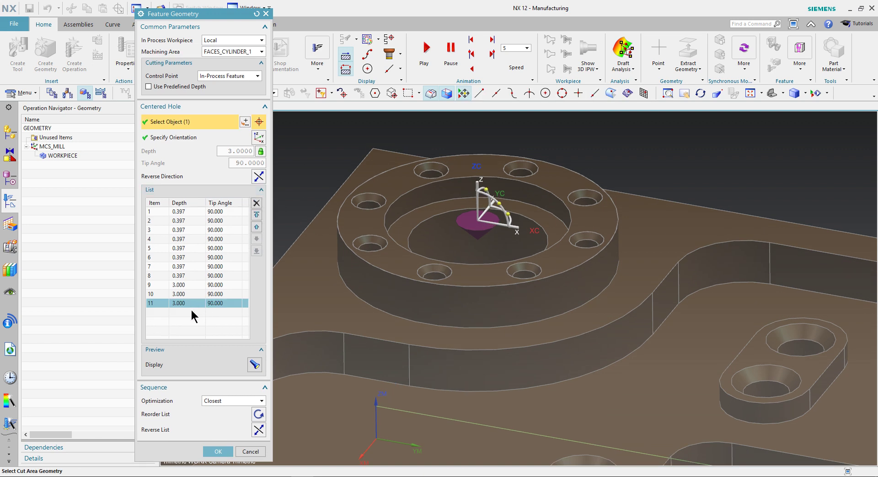
{"action": "left_click", "coordinate": [256, 202]}
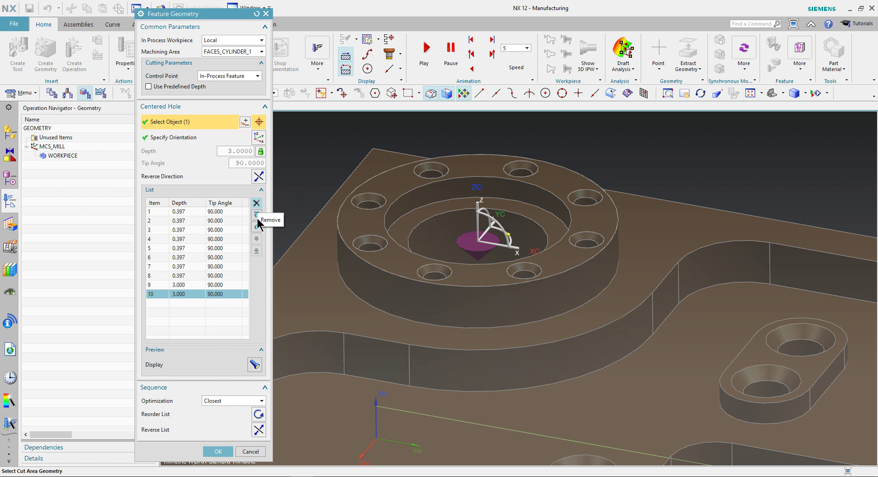
{"action": "left_click", "coordinate": [257, 204]}
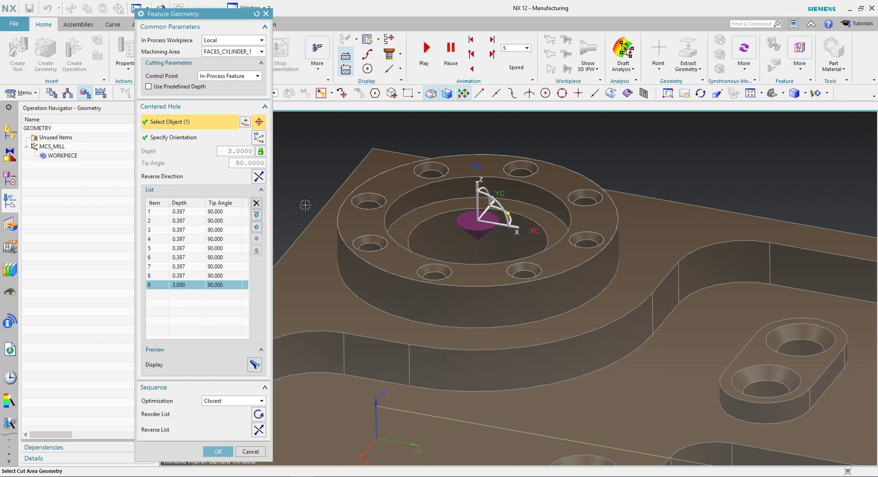
{"action": "left_click", "coordinate": [245, 211]}
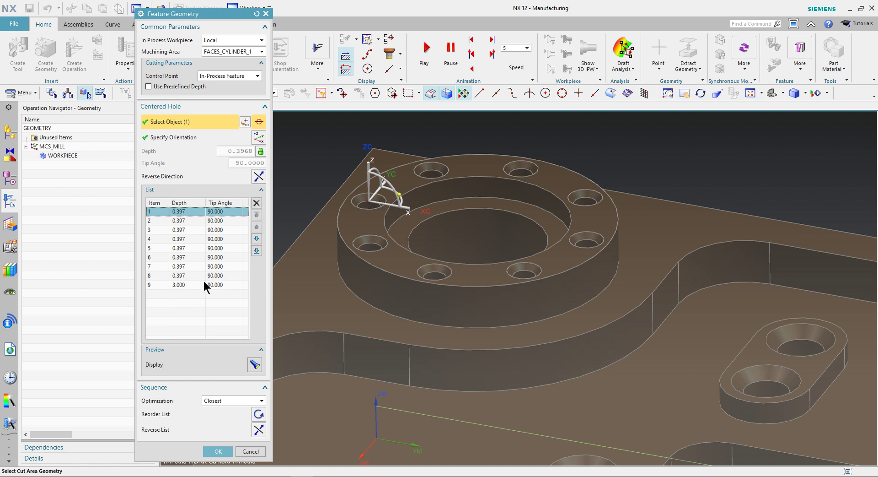
{"action": "left_click", "coordinate": [205, 285]}
{"action": "left_click", "coordinate": [257, 203]}
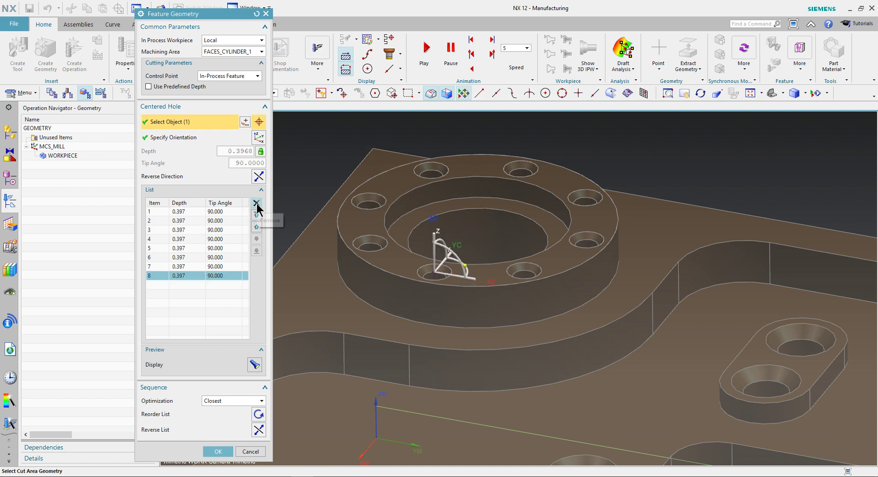
Step: Step through the remaining list items to check which hole each one is
{"action": "left_click", "coordinate": [197, 268]}
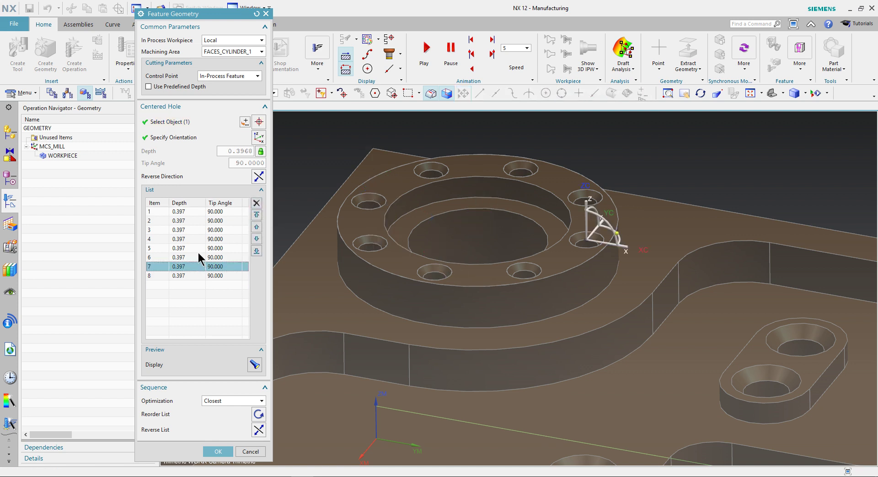
{"action": "left_click", "coordinate": [199, 248]}
{"action": "left_click", "coordinate": [197, 228]}
{"action": "left_click", "coordinate": [196, 221]}
{"action": "left_click", "coordinate": [195, 211]}
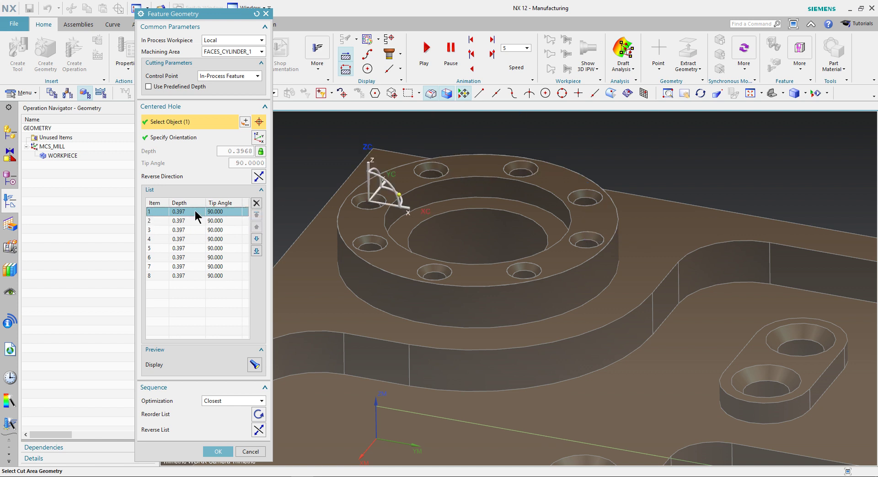
{"action": "left_click", "coordinate": [199, 220]}
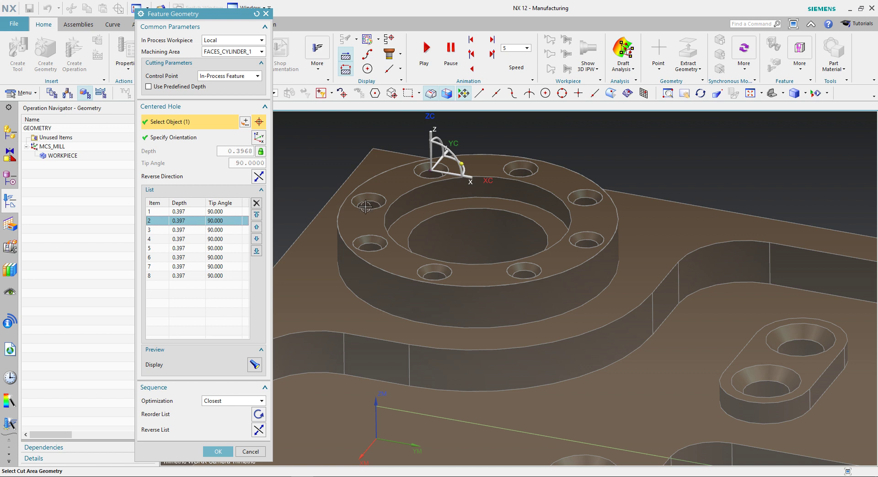
{"action": "left_click", "coordinate": [197, 229]}
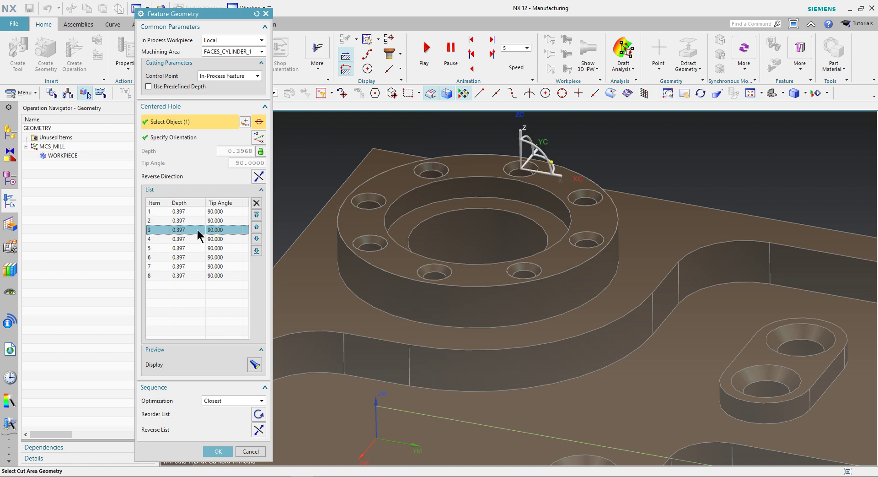
{"action": "left_click", "coordinate": [198, 237]}
{"action": "left_click", "coordinate": [200, 249]}
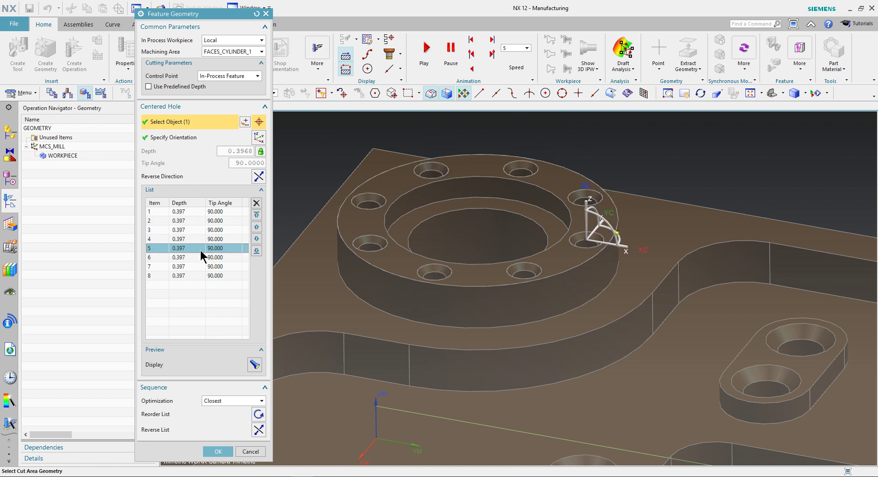
{"action": "left_click", "coordinate": [200, 258]}
{"action": "left_click", "coordinate": [195, 266]}
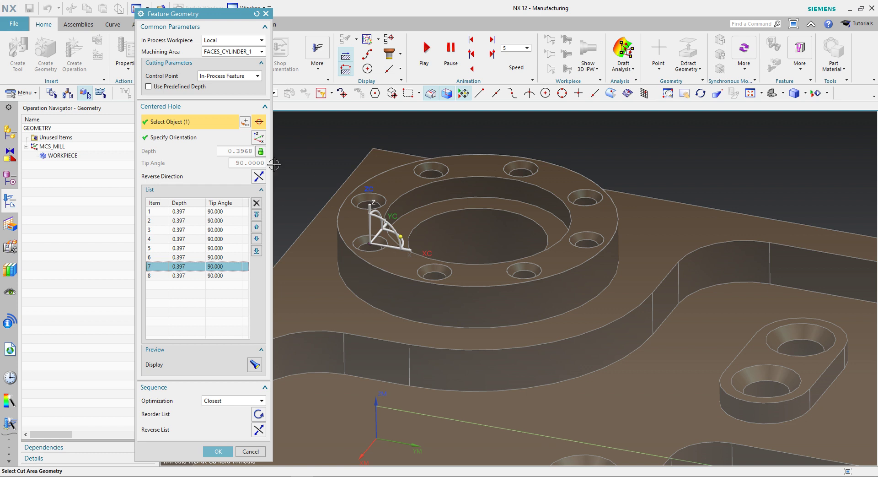
Step: Set sequence optimization to Shortest Path and reorder the hole list
{"action": "left_click", "coordinate": [226, 401]}
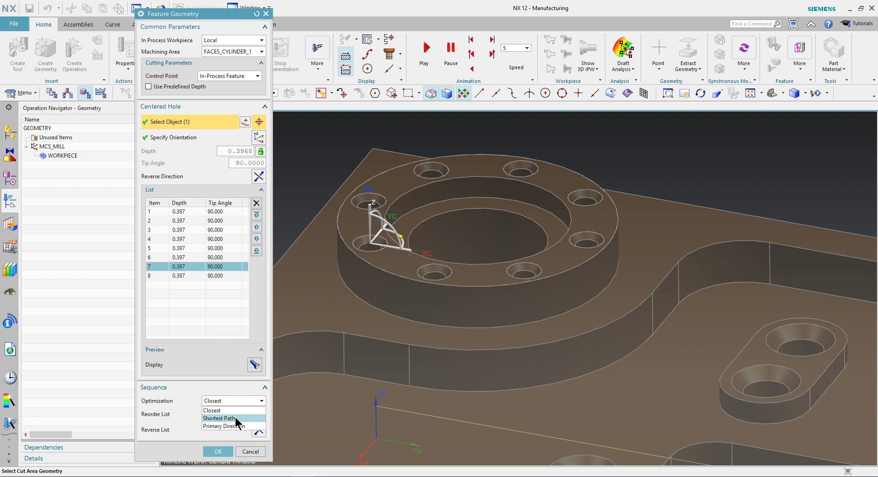
{"action": "left_click", "coordinate": [237, 418]}
{"action": "left_click", "coordinate": [253, 415]}
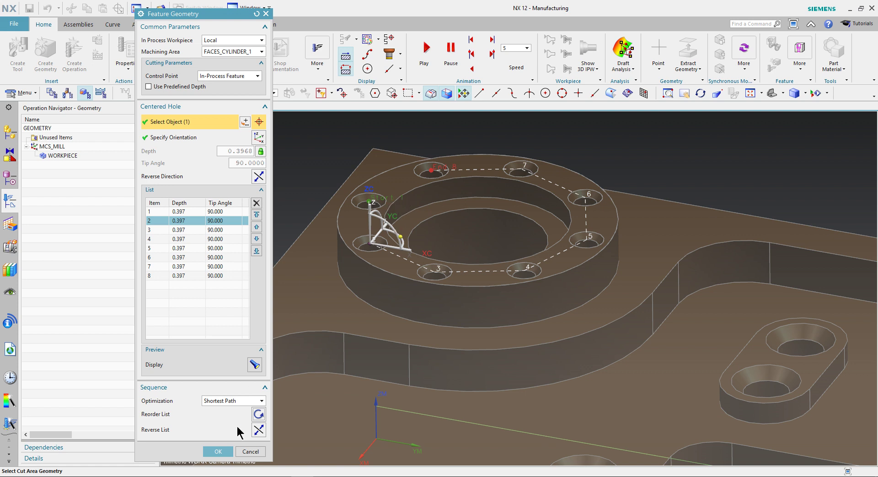
Step: Accept the hole geometry and create a new STD_DRILL tool with diameter 3
{"action": "left_click", "coordinate": [219, 451]}
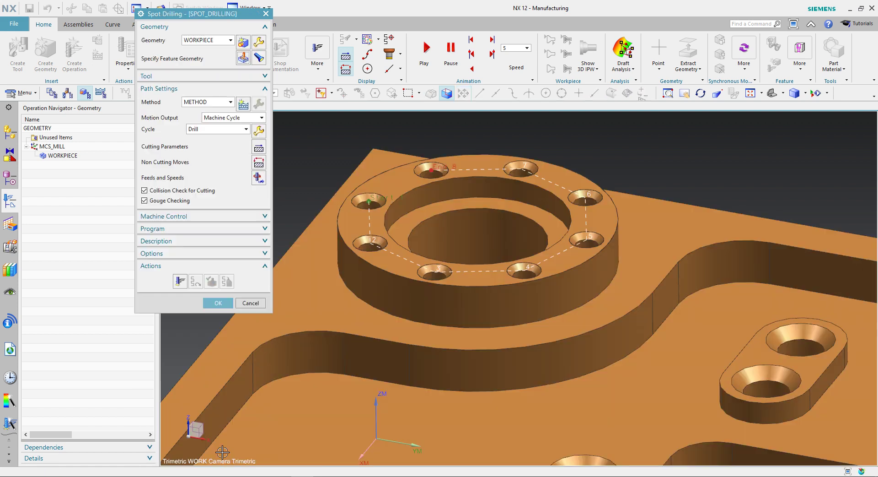
{"action": "left_click", "coordinate": [197, 80]}
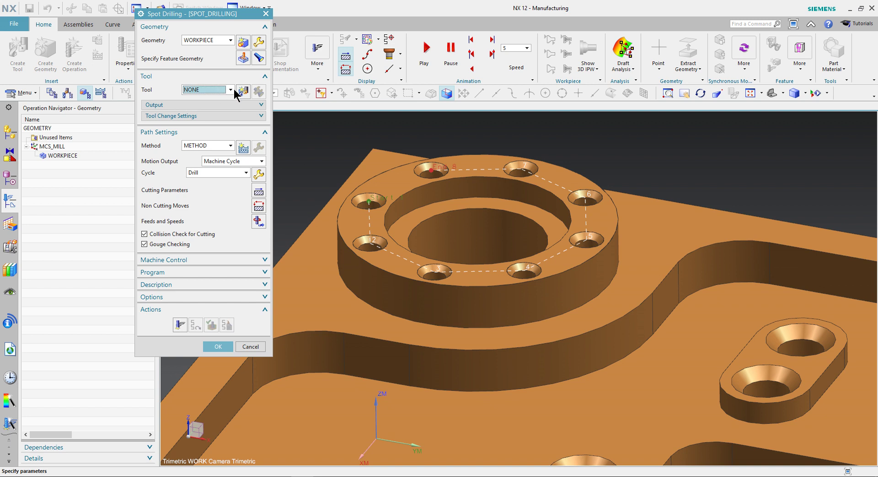
{"action": "left_click", "coordinate": [243, 91]}
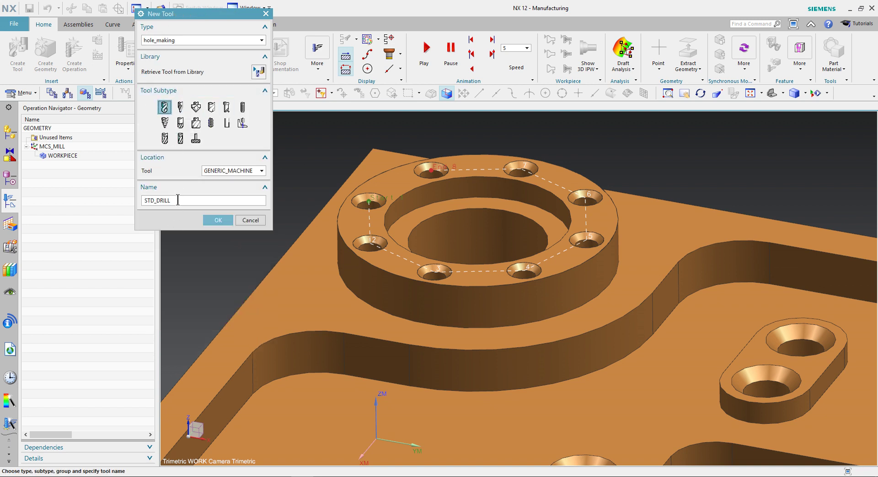
{"action": "left_click", "coordinate": [215, 220]}
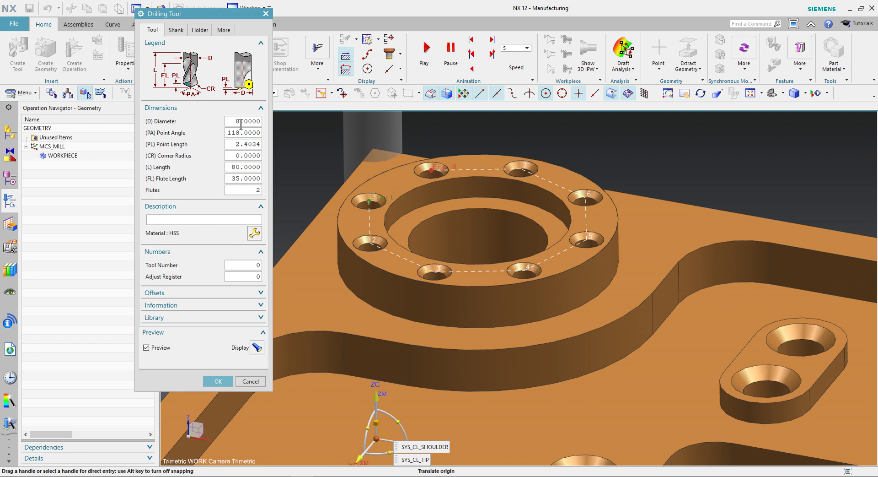
{"action": "left_click_drag", "start_coordinate": [234, 121], "coordinate": [282, 121]}
{"action": "type", "text": "3"}
Step: Preview the drill in a ring hole and orbit around it to check the fit
{"action": "scroll", "coordinate": [363, 197], "scroll_direction": "up", "scroll_amount": 2}
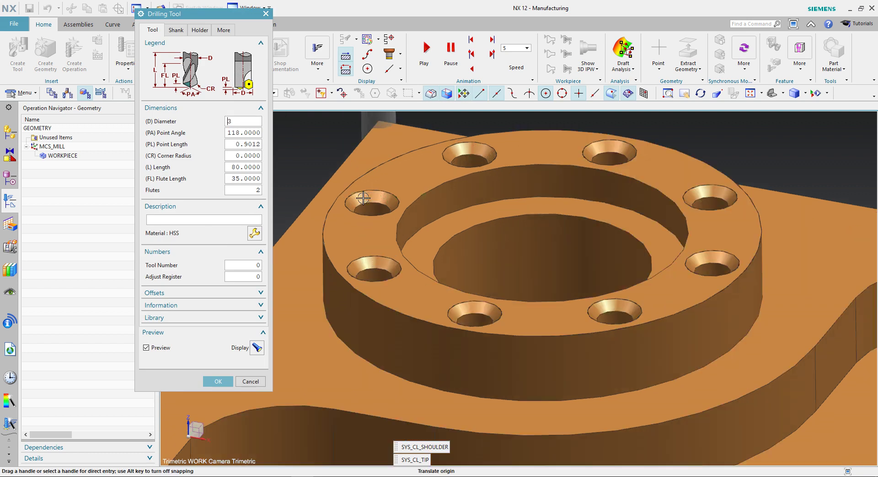
{"action": "left_click", "coordinate": [368, 201]}
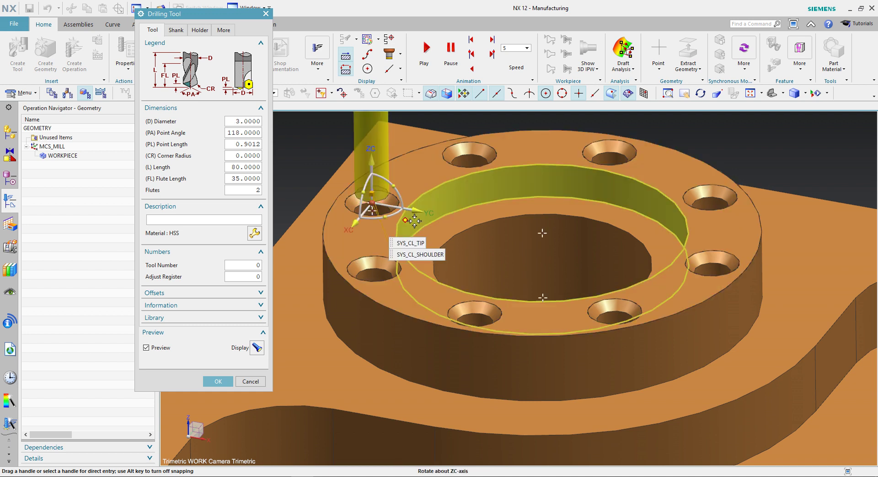
{"action": "middle_click_drag", "start_coordinate": [414, 220], "coordinate": [485, 254]}
{"action": "scroll", "coordinate": [499, 253], "scroll_direction": "up", "scroll_amount": 2}
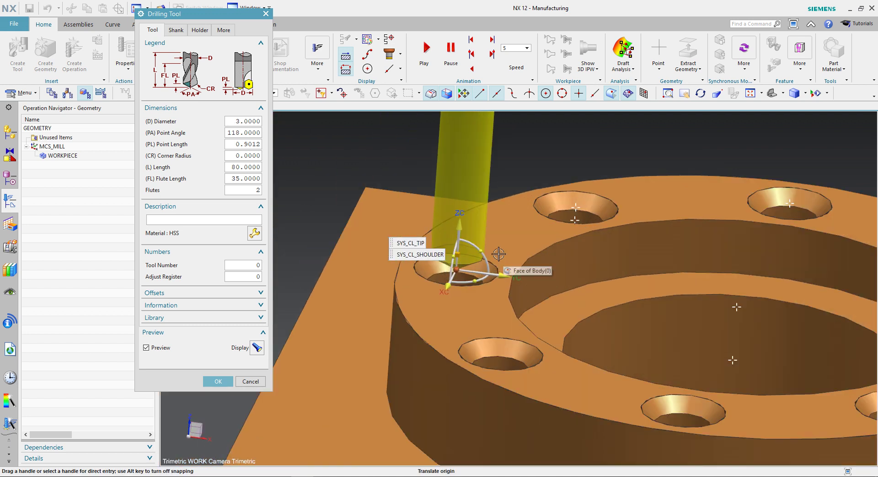
{"action": "left_click_drag", "start_coordinate": [460, 225], "coordinate": [458, 260]}
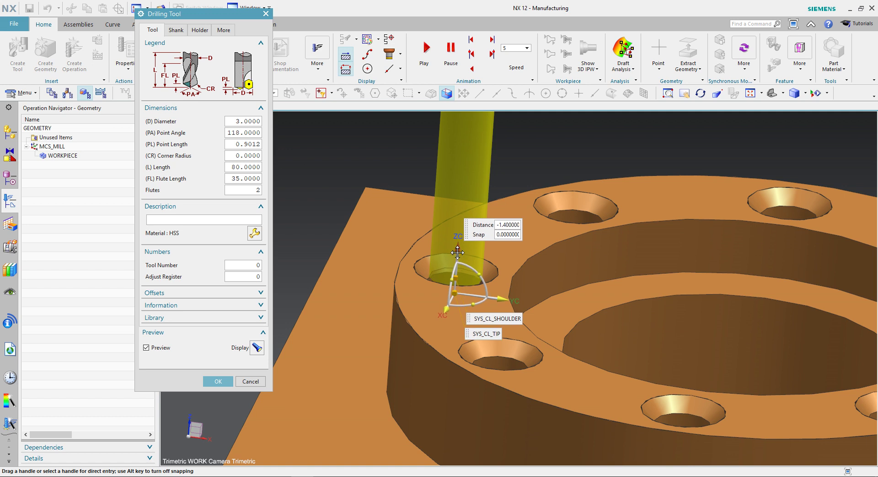
{"action": "scroll", "coordinate": [509, 232], "scroll_direction": "up", "scroll_amount": 3}
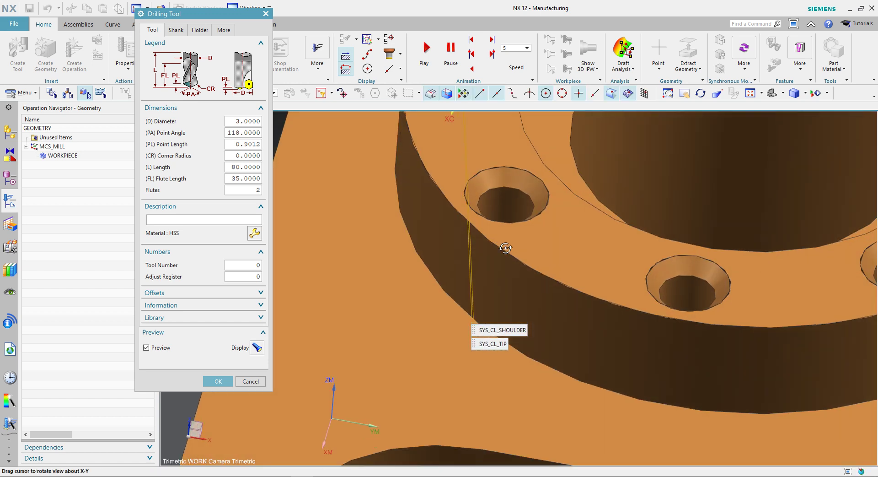
{"action": "scroll", "coordinate": [506, 246], "scroll_direction": "down", "scroll_amount": 4}
{"action": "scroll", "coordinate": [487, 187], "scroll_direction": "up", "scroll_amount": 3}
{"action": "scroll", "coordinate": [471, 193], "scroll_direction": "up", "scroll_amount": 2}
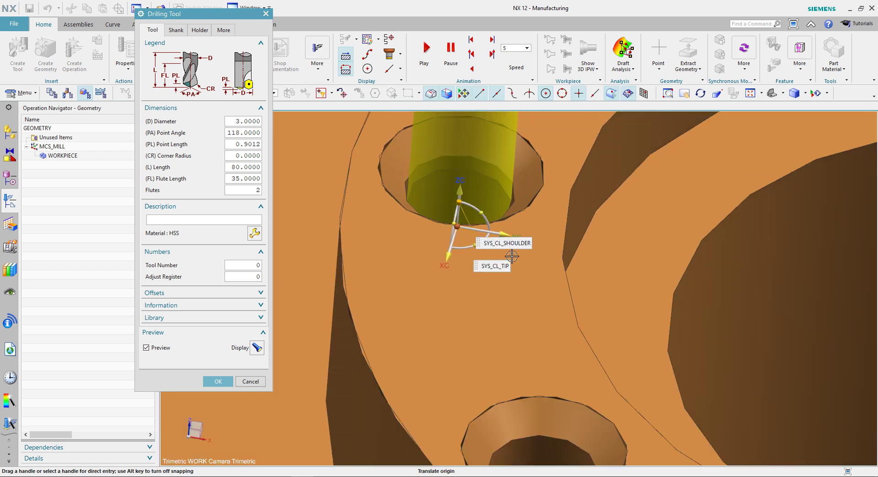
{"action": "middle_click_drag", "start_coordinate": [471, 193], "coordinate": [510, 436]}
{"action": "scroll", "coordinate": [471, 293], "scroll_direction": "up", "scroll_amount": 1}
{"action": "scroll", "coordinate": [476, 289], "scroll_direction": "up", "scroll_amount": 2}
{"action": "scroll", "coordinate": [476, 279], "scroll_direction": "down", "scroll_amount": 2}
{"action": "left_click_drag", "start_coordinate": [477, 234], "coordinate": [477, 203]}
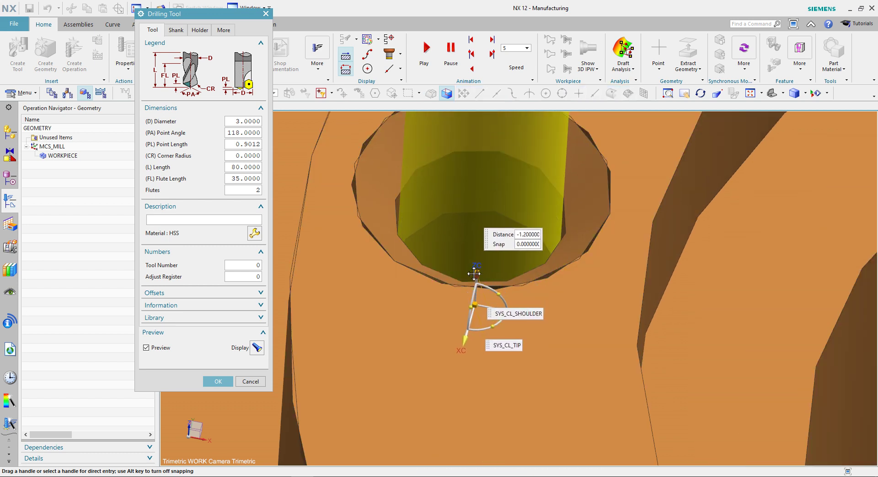
{"action": "scroll", "coordinate": [476, 206], "scroll_direction": "down", "scroll_amount": 3}
{"action": "scroll", "coordinate": [439, 201], "scroll_direction": "down", "scroll_amount": 2}
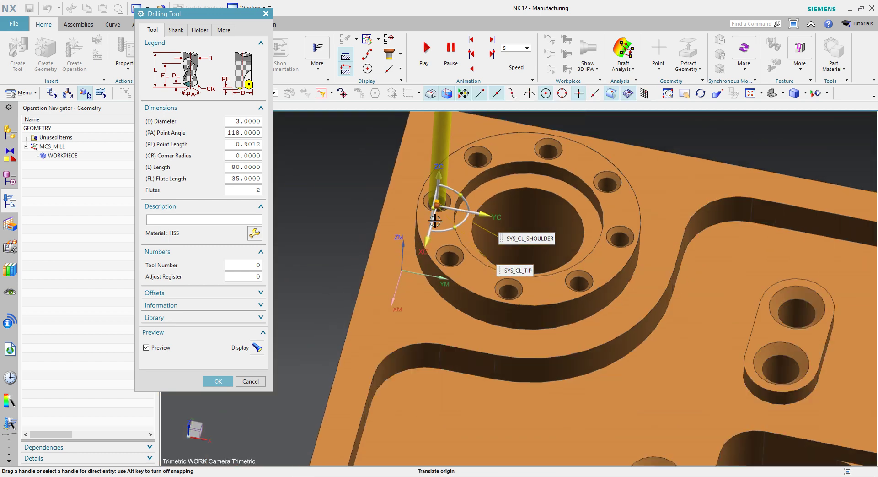
{"action": "middle_click_drag", "start_coordinate": [439, 202], "coordinate": [439, 215]}
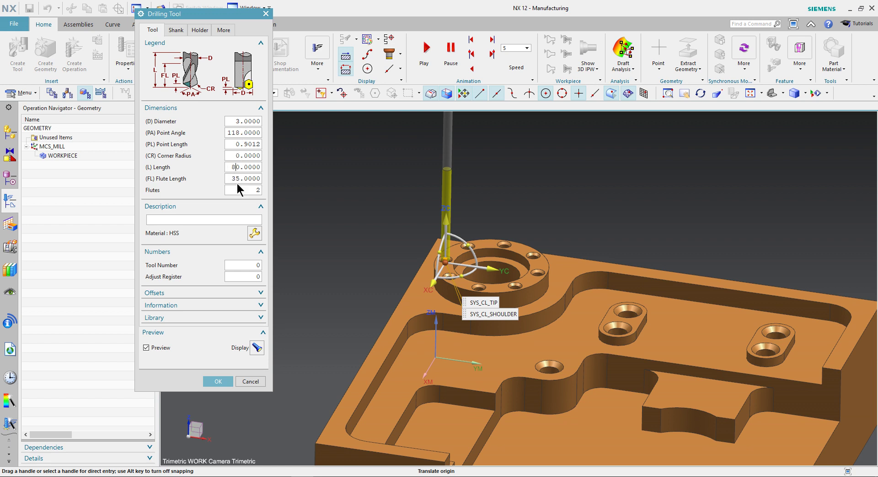
{"action": "type", "text": "40.0000"}
Step: Set tool length 40 and flute length 15, and accept the new drill
{"action": "left_click", "coordinate": [239, 178]}
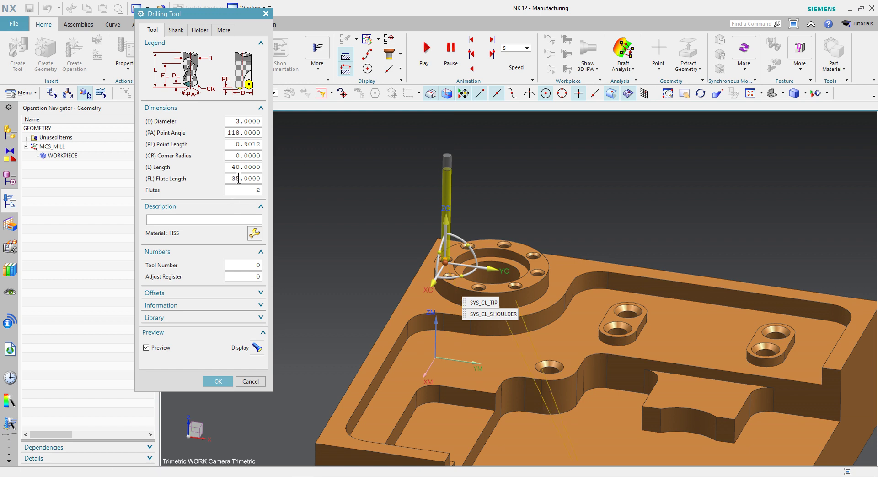
{"action": "double_click", "coordinate": [229, 179]}
{"action": "type", "text": "15"}
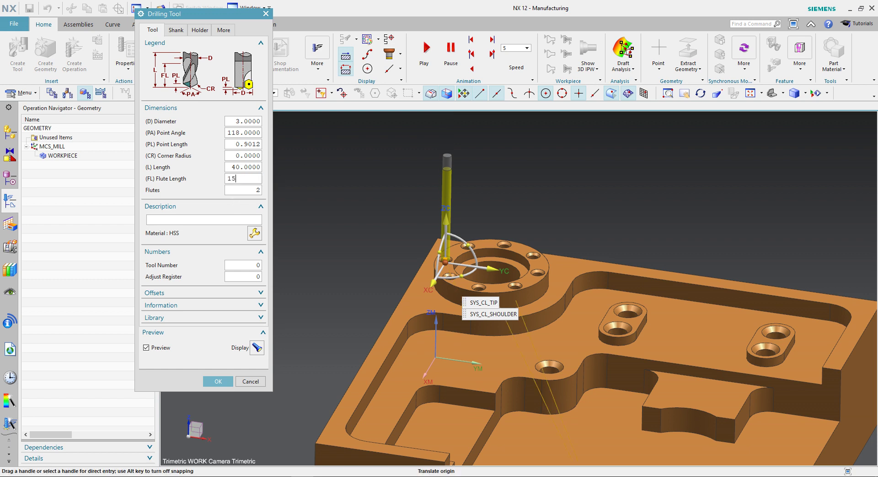
{"action": "middle_click_drag", "start_coordinate": [383, 217], "coordinate": [372, 185], "text": "shift"}
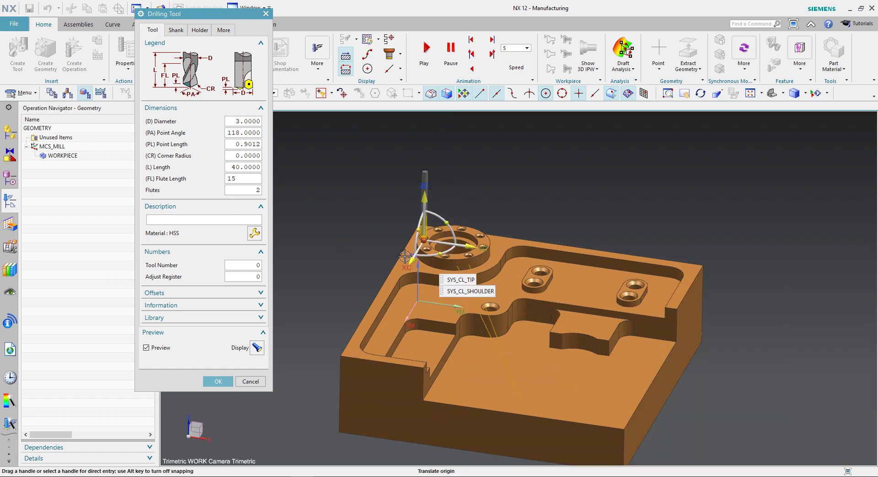
{"action": "double_click", "coordinate": [258, 265]}
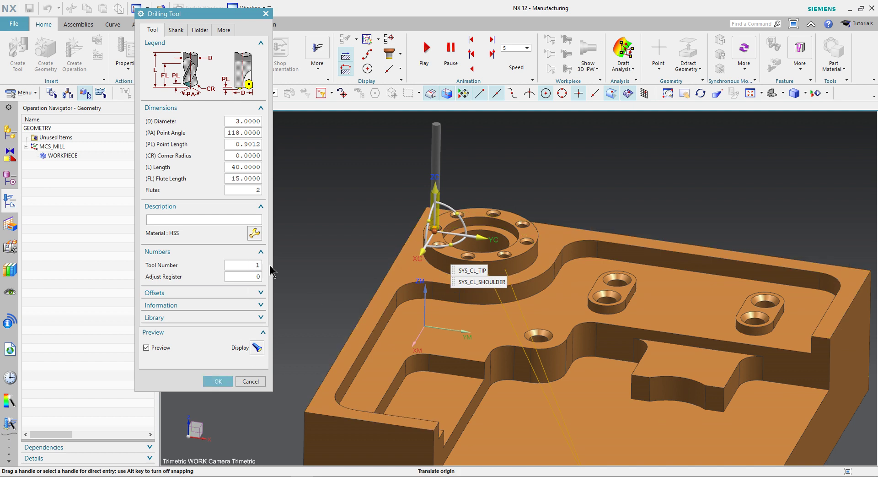
{"action": "left_click", "coordinate": [219, 382]}
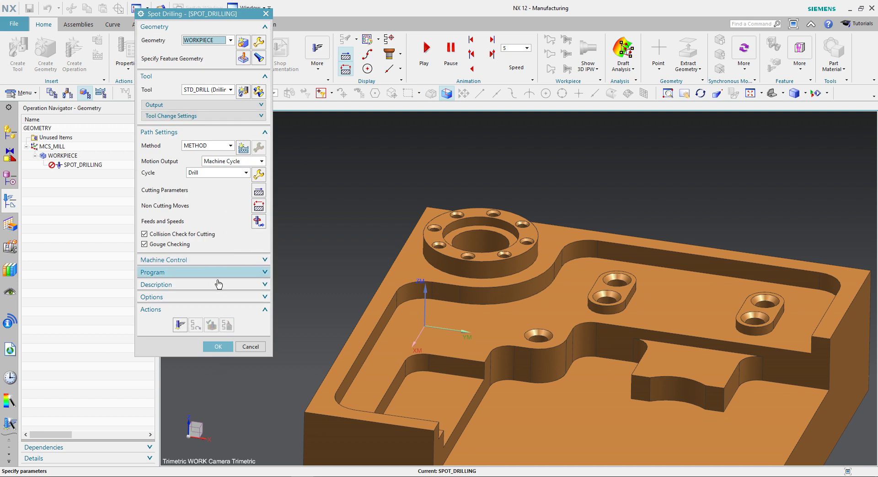
Step: Generate the spot drilling toolpath for the eight bolt-circle holes
{"action": "left_click", "coordinate": [180, 325]}
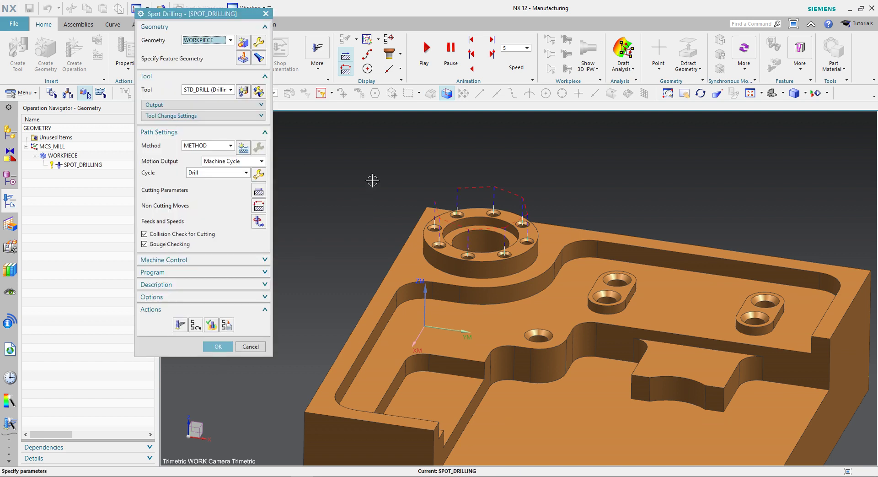
{"action": "scroll", "coordinate": [371, 180], "scroll_direction": "down", "scroll_amount": 2}
{"action": "scroll", "coordinate": [368, 183], "scroll_direction": "down", "scroll_amount": 2}
{"action": "scroll", "coordinate": [348, 181], "scroll_direction": "down", "scroll_amount": 1}
Step: Switch the part to wireframe and orbit to inspect the plunges and rapid moves
{"action": "right_click", "coordinate": [330, 178]}
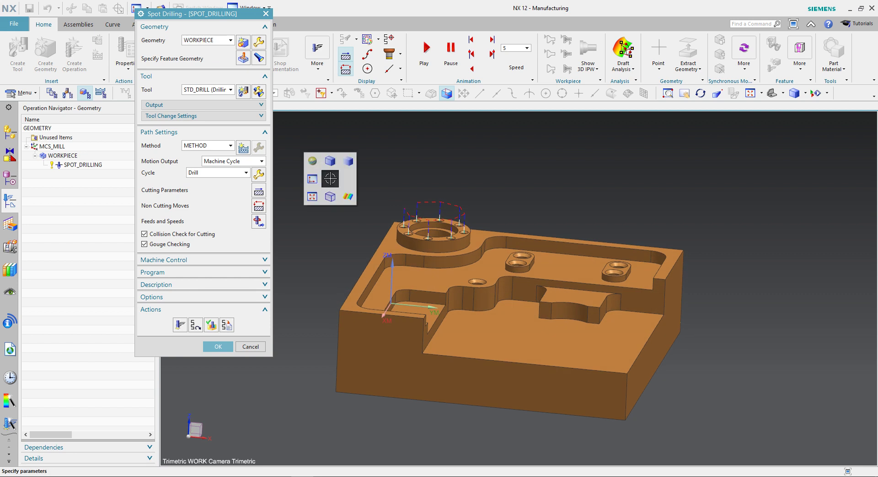
{"action": "left_click", "coordinate": [351, 199]}
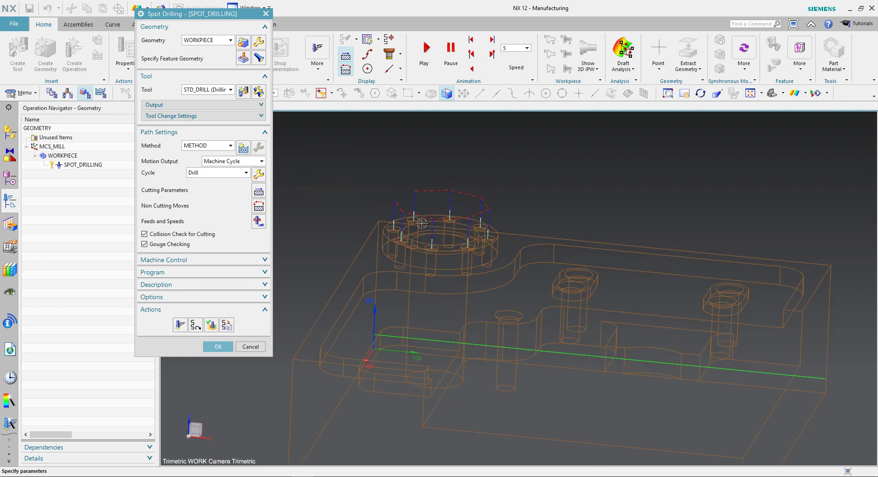
{"action": "mouse_move", "coordinate": [419, 243]}
{"action": "middle_mouse_down"}
{"action": "mouse_move", "coordinate": [417, 224]}
{"action": "mouse_move", "coordinate": [408, 247]}
{"action": "middle_mouse_up"}
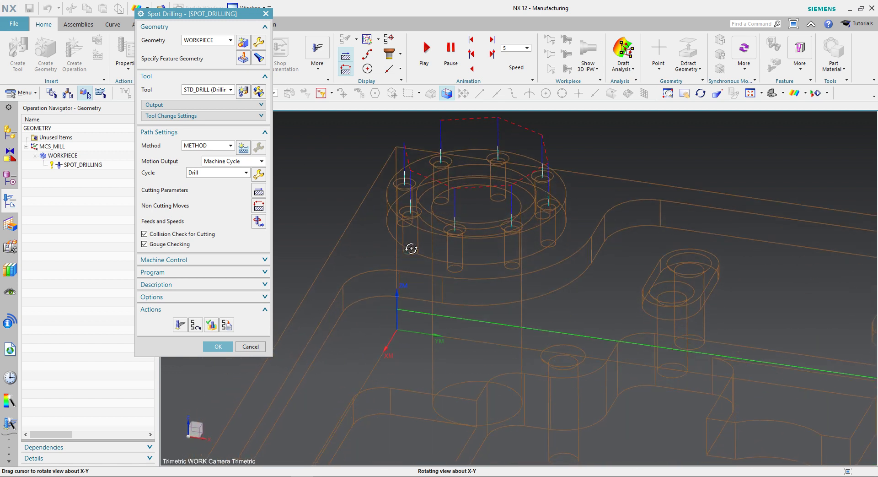
{"action": "scroll", "coordinate": [352, 231], "scroll_direction": "down", "scroll_amount": 2}
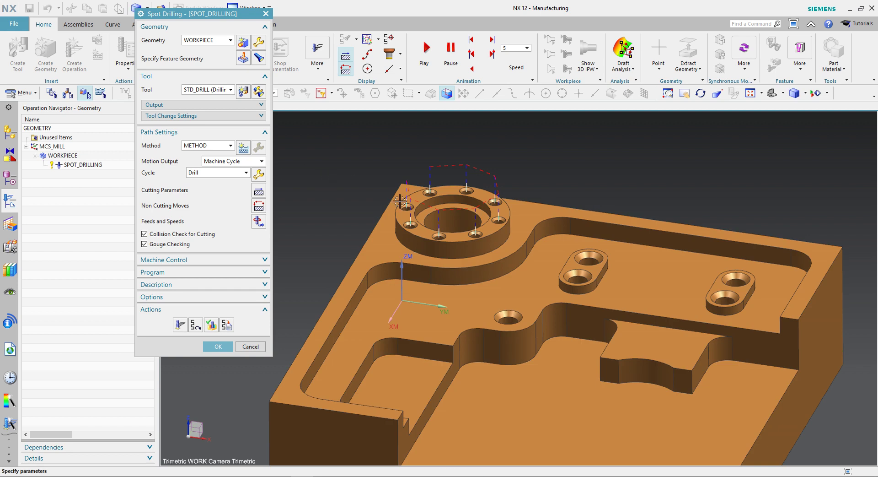
{"action": "scroll", "coordinate": [400, 204], "scroll_direction": "up", "scroll_amount": 2}
{"action": "mouse_move", "coordinate": [400, 204]}
{"action": "middle_mouse_down"}
{"action": "mouse_move", "coordinate": [419, 222]}
{"action": "mouse_move", "coordinate": [416, 232]}
{"action": "middle_mouse_up"}
{"action": "scroll", "coordinate": [420, 221], "scroll_direction": "up", "scroll_amount": 3}
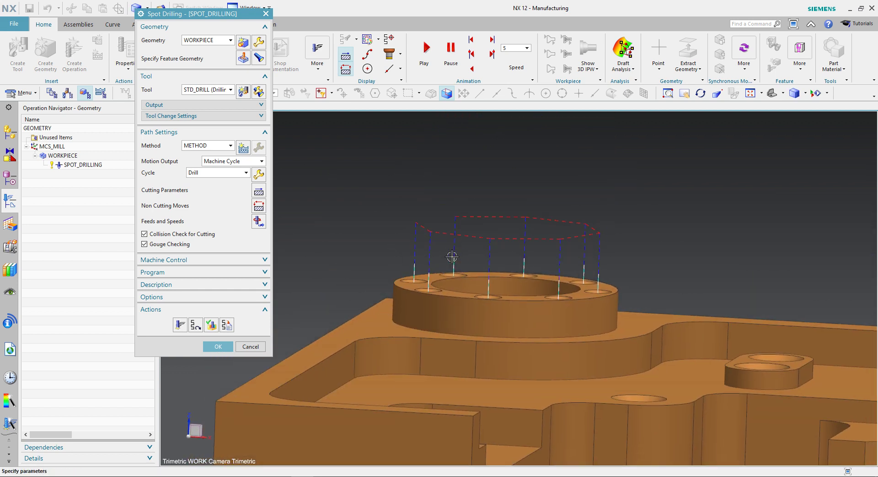
Step: Set transfers between holes to Lowest Safe Z with a 3 mm safe clearance distance
{"action": "left_click", "coordinate": [259, 207]}
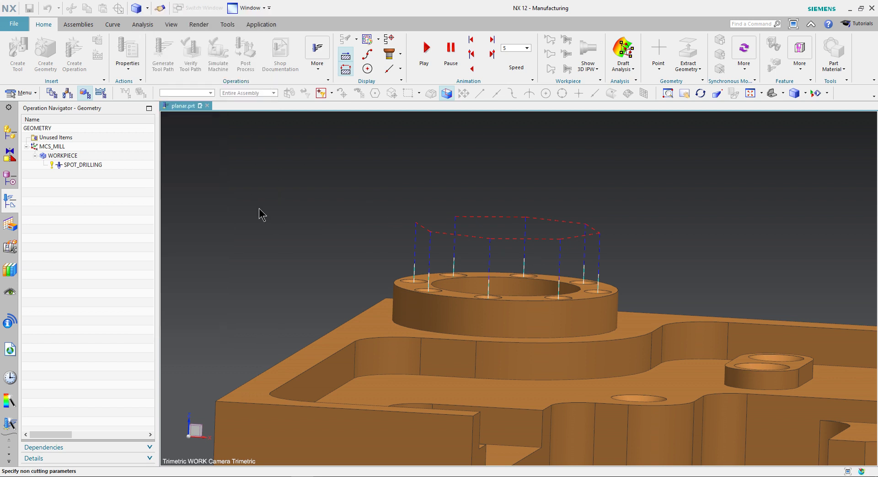
{"action": "left_click", "coordinate": [231, 41]}
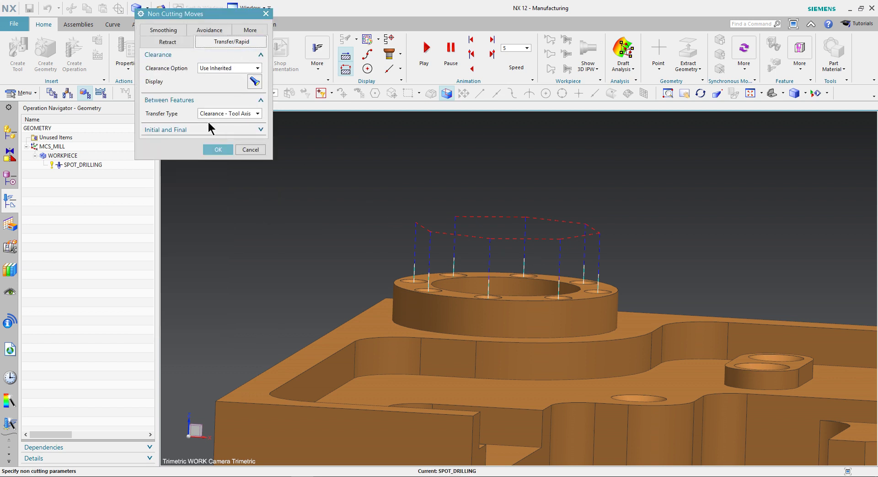
{"action": "mouse_move", "coordinate": [229, 114]}
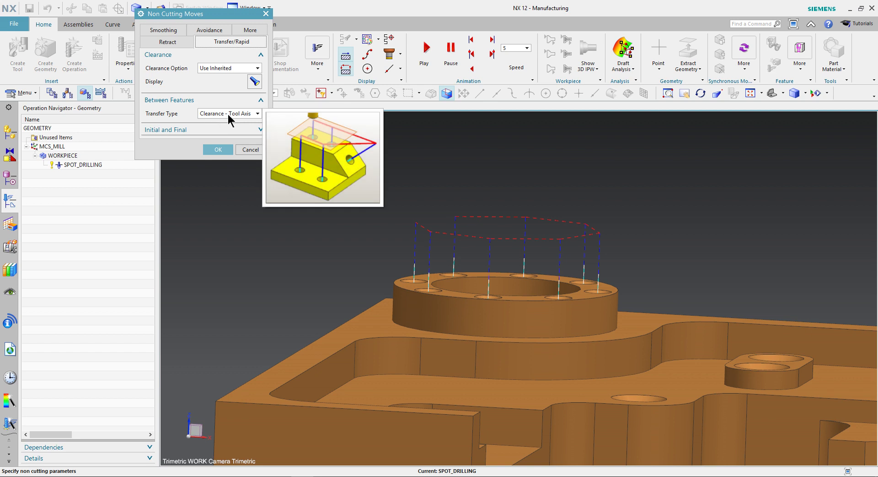
{"action": "left_click", "coordinate": [229, 114]}
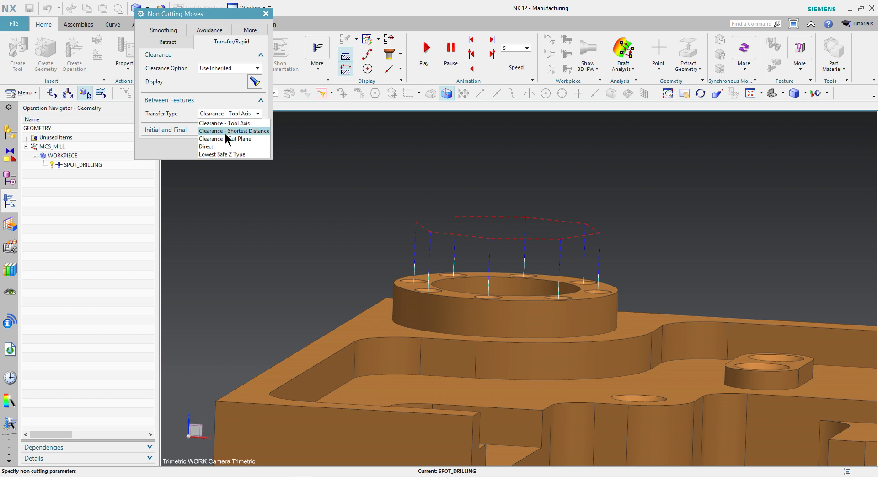
{"action": "mouse_move", "coordinate": [222, 154]}
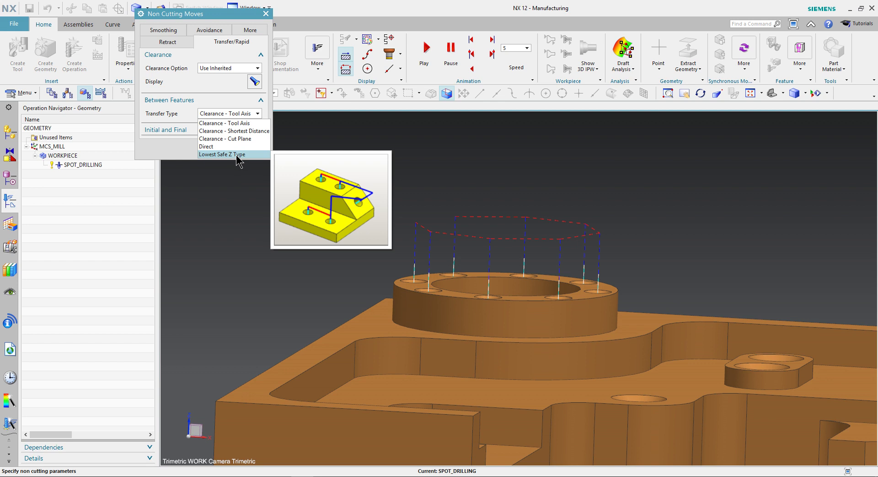
{"action": "left_click", "coordinate": [237, 155]}
{"action": "left_click_drag", "start_coordinate": [212, 127], "coordinate": [254, 126]}
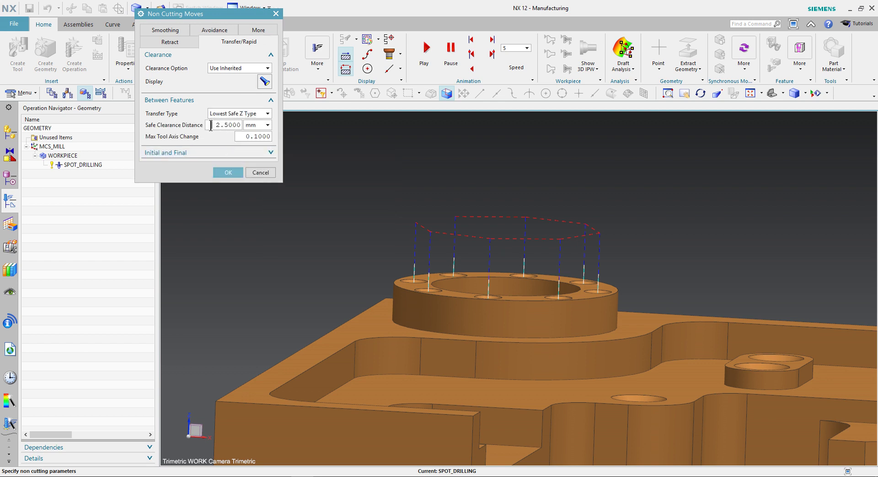
{"action": "type", "text": "3"}
{"action": "left_click", "coordinate": [228, 173]}
Step: Regenerate the toolpath and zoom out to review it on the whole part
{"action": "left_click", "coordinate": [181, 324]}
{"action": "middle_click_drag", "start_coordinate": [442, 292], "coordinate": [441, 293]}
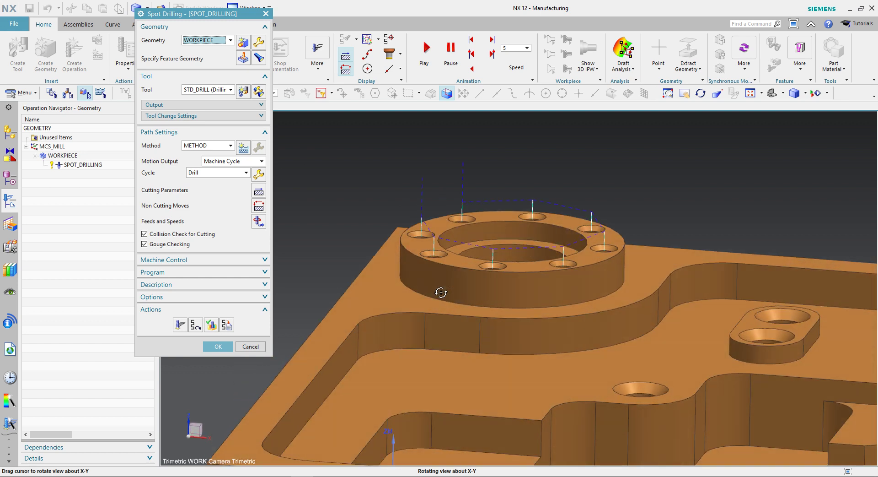
{"action": "scroll", "coordinate": [441, 293], "scroll_direction": "down", "scroll_amount": 1}
{"action": "scroll", "coordinate": [403, 256], "scroll_direction": "down", "scroll_amount": 1}
{"action": "scroll", "coordinate": [386, 251], "scroll_direction": "down", "scroll_amount": 1}
{"action": "scroll", "coordinate": [383, 248], "scroll_direction": "down", "scroll_amount": 1}
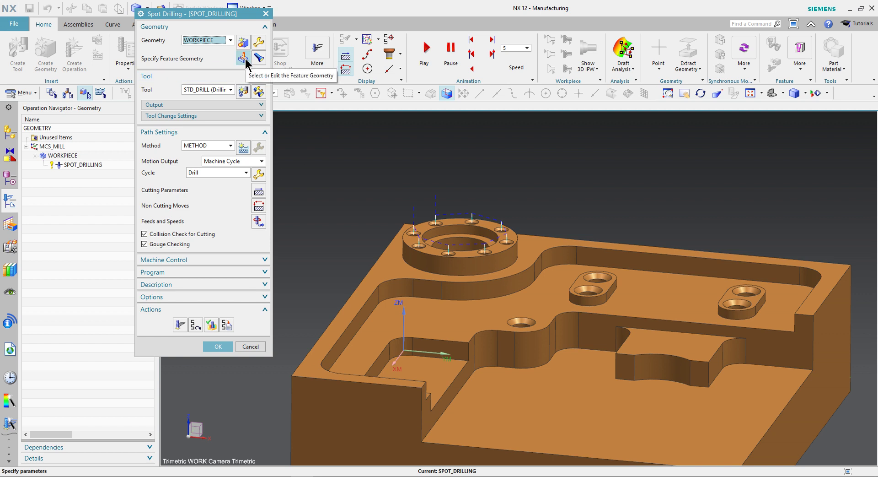
Step: Reopen the hole geometry and add the lone hole below the boss
{"action": "left_click", "coordinate": [243, 57]}
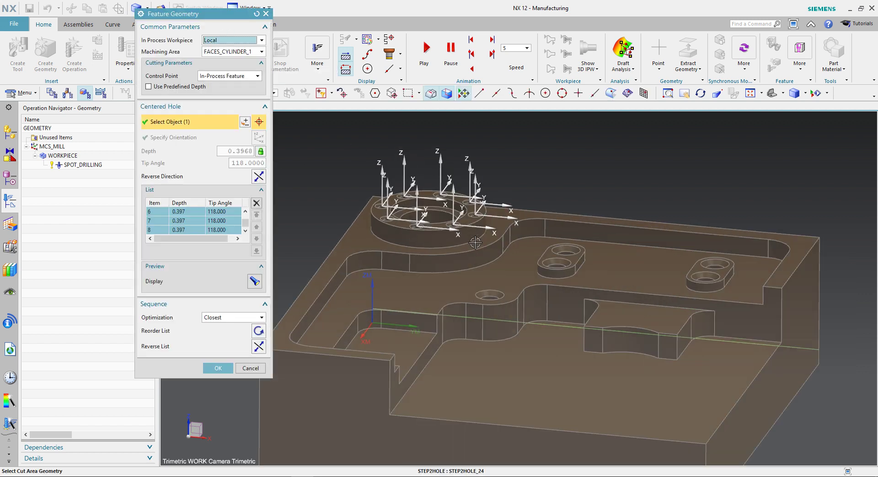
{"action": "middle_click_drag", "start_coordinate": [476, 243], "coordinate": [486, 237]}
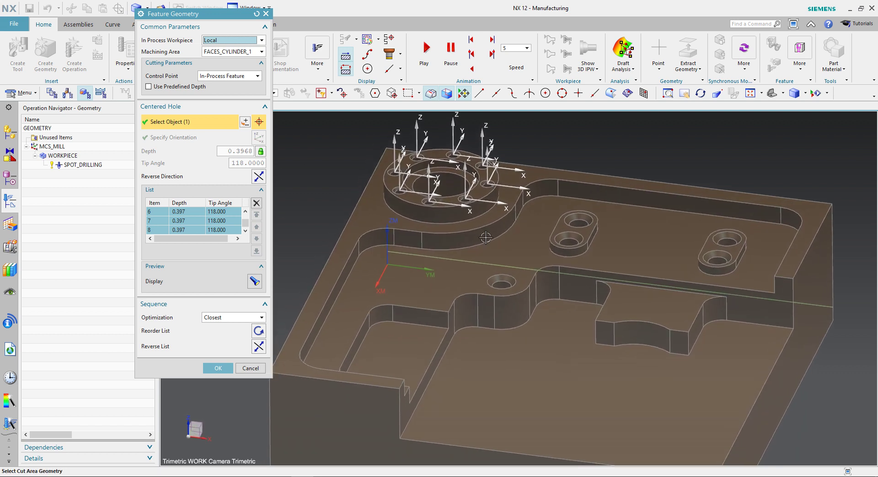
{"action": "scroll", "coordinate": [508, 287], "scroll_direction": "up", "scroll_amount": 2}
{"action": "left_click", "coordinate": [508, 281]}
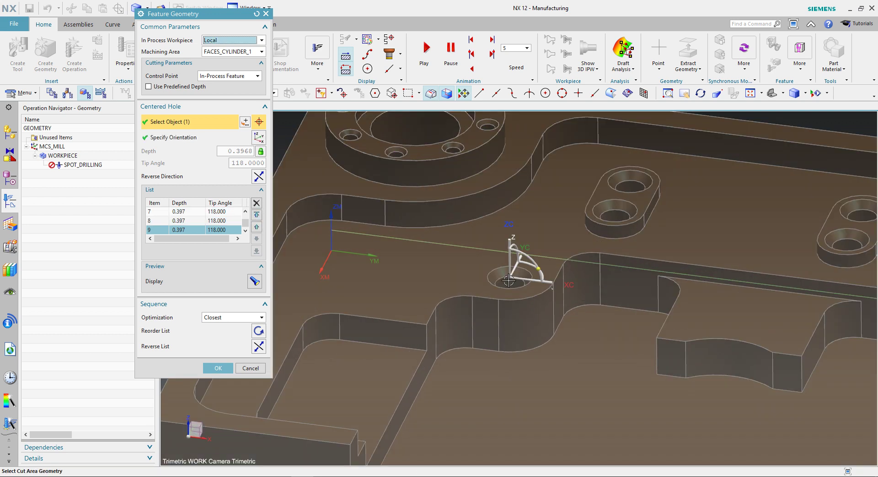
Step: Add the holes in the near and far slot bosses and accept the selection
{"action": "scroll", "coordinate": [490, 291], "scroll_direction": "down", "scroll_amount": 2}
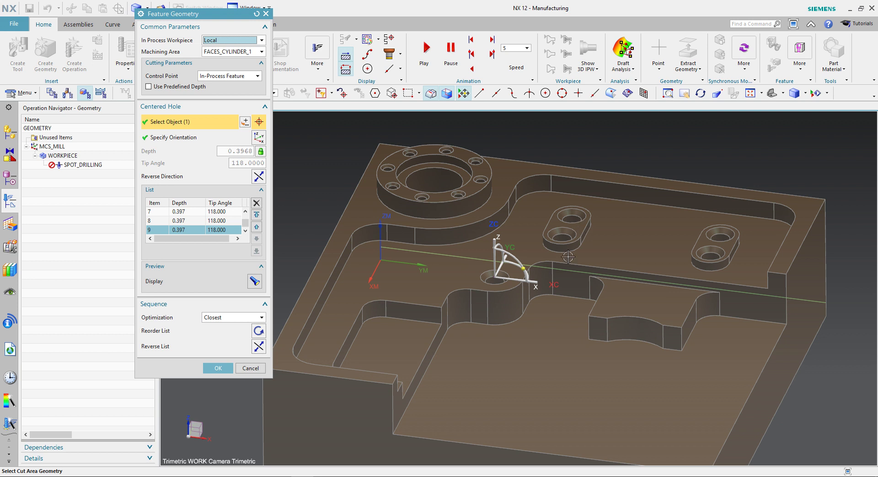
{"action": "scroll", "coordinate": [556, 261], "scroll_direction": "up", "scroll_amount": 3}
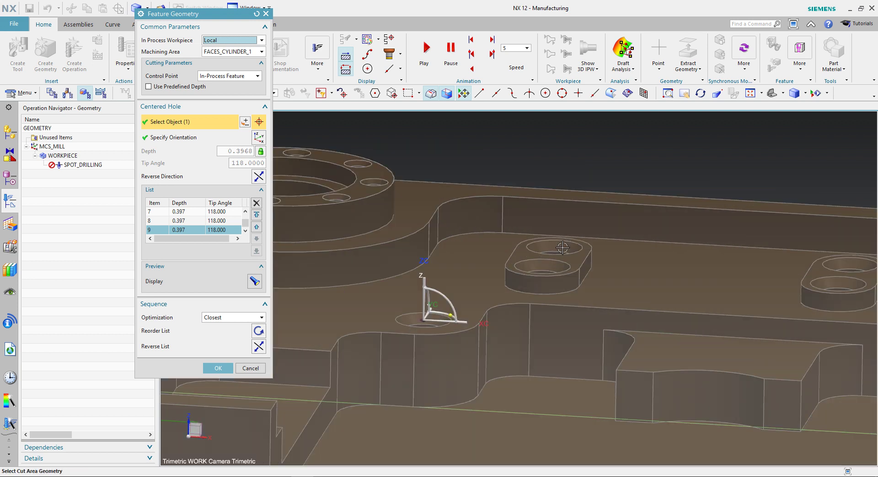
{"action": "middle_click_drag", "start_coordinate": [550, 264], "coordinate": [545, 270]}
{"action": "left_click", "coordinate": [540, 227]}
{"action": "scroll", "coordinate": [468, 234], "scroll_direction": "down", "scroll_amount": 3}
{"action": "scroll", "coordinate": [670, 233], "scroll_direction": "up", "scroll_amount": 3}
{"action": "left_click", "coordinate": [663, 234]}
{"action": "scroll", "coordinate": [663, 231], "scroll_direction": "down", "scroll_amount": 2}
{"action": "scroll", "coordinate": [663, 231], "scroll_direction": "down", "scroll_amount": 2}
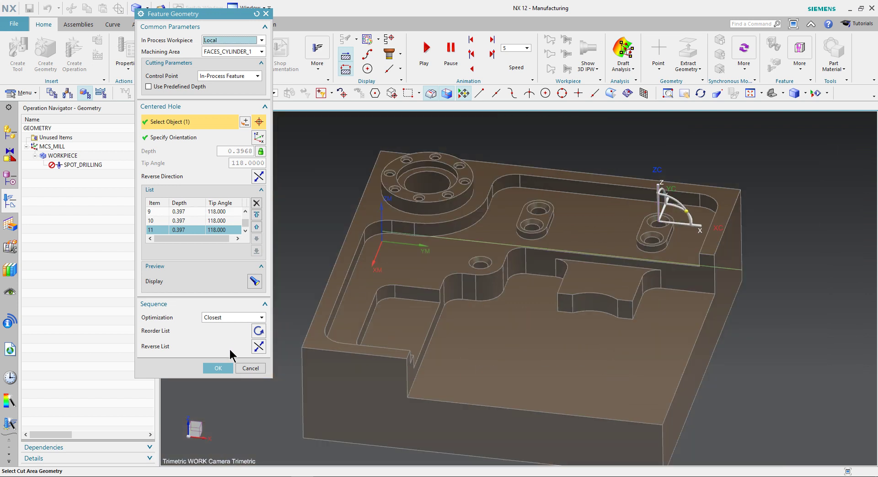
{"action": "left_click", "coordinate": [218, 368]}
{"action": "left_click", "coordinate": [181, 324]}
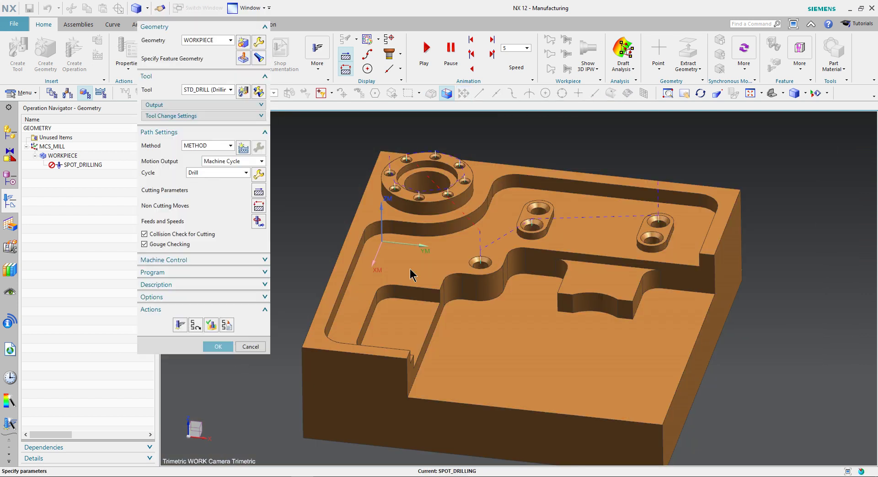
{"action": "middle_click_drag", "start_coordinate": [452, 244], "coordinate": [448, 224]}
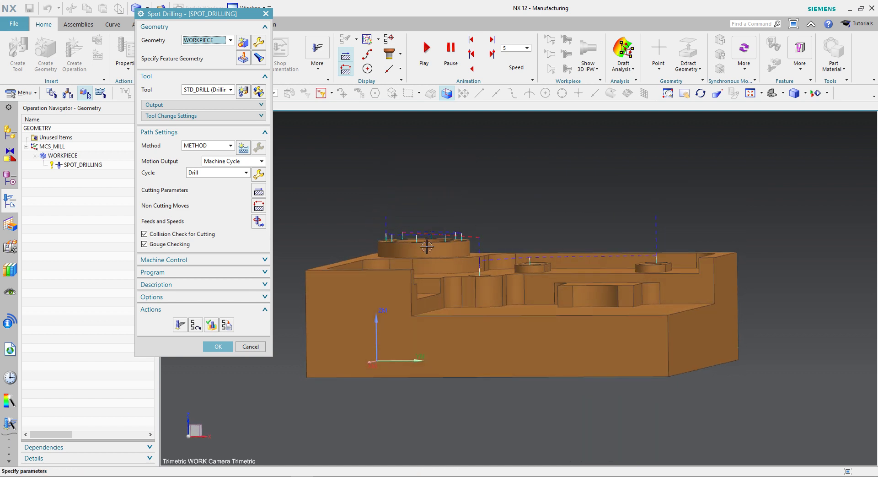
{"action": "scroll", "coordinate": [433, 236], "scroll_direction": "up", "scroll_amount": 3}
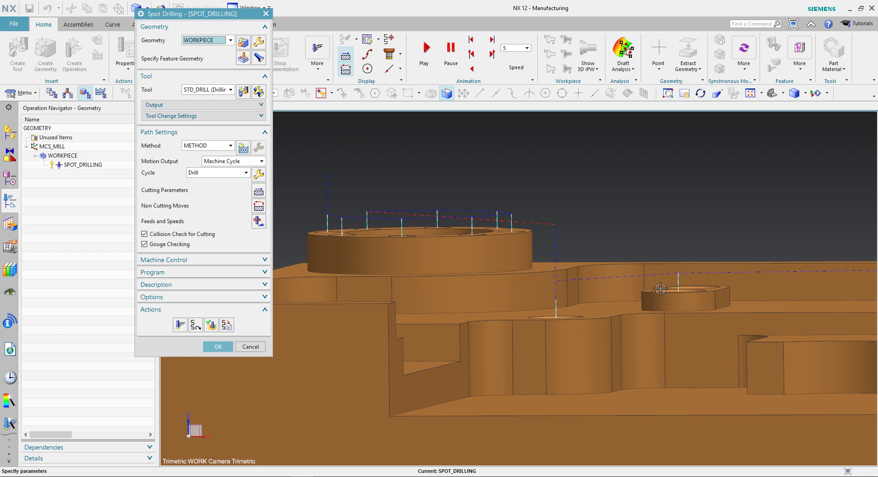
{"action": "middle_click_drag", "start_coordinate": [590, 300], "coordinate": [585, 294]}
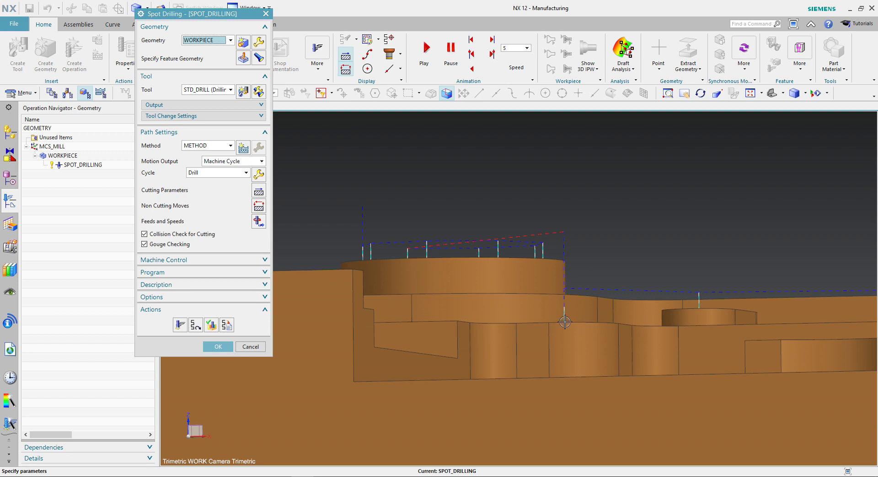
{"action": "middle_click_drag", "start_coordinate": [567, 321], "coordinate": [556, 314]}
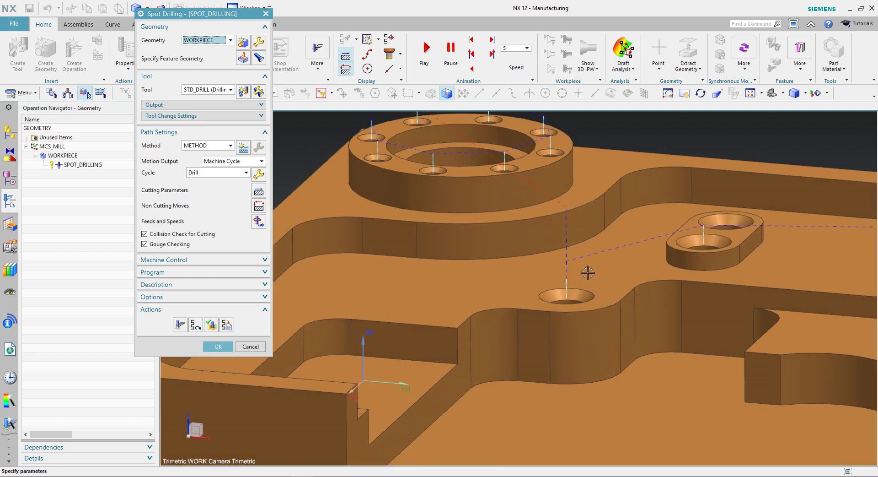
{"action": "mouse_move", "coordinate": [574, 257]}
{"action": "middle_mouse_down"}
{"action": "mouse_move", "coordinate": [551, 257]}
{"action": "mouse_move", "coordinate": [560, 258]}
{"action": "middle_mouse_up"}
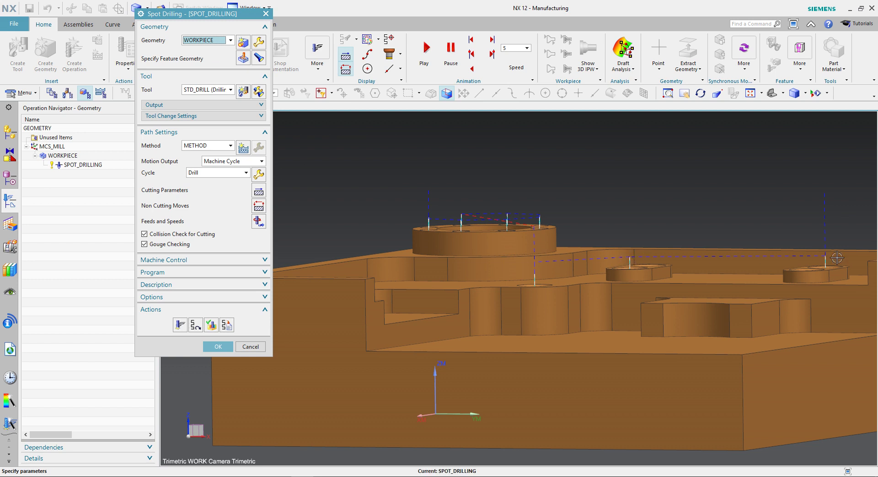
{"action": "scroll", "coordinate": [328, 204], "scroll_direction": "down", "scroll_amount": 3}
{"action": "mouse_move", "coordinate": [459, 183]}
{"action": "middle_mouse_down"}
{"action": "mouse_move", "coordinate": [445, 214]}
{"action": "mouse_move", "coordinate": [497, 266]}
{"action": "middle_mouse_up"}
{"action": "right_click", "coordinate": [356, 198]}
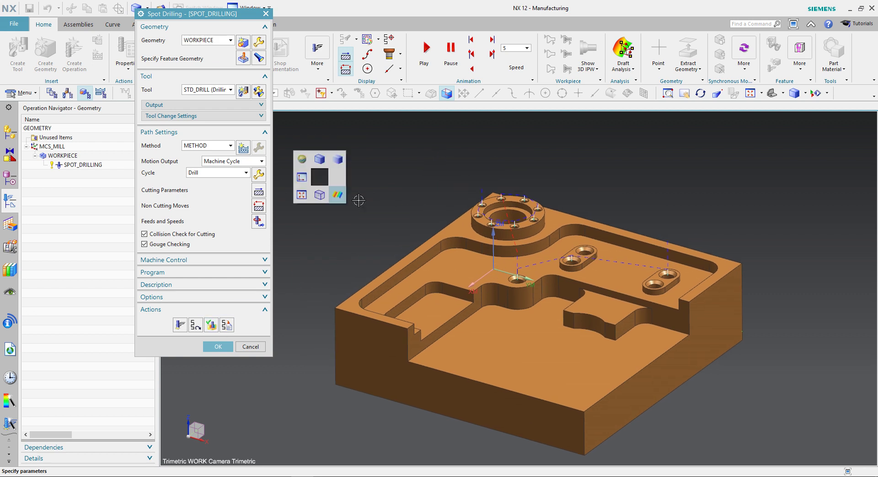
{"action": "left_click", "coordinate": [338, 195]}
{"action": "mouse_move", "coordinate": [477, 215]}
{"action": "middle_mouse_down"}
{"action": "mouse_move", "coordinate": [501, 215]}
{"action": "mouse_move", "coordinate": [498, 237]}
{"action": "middle_mouse_up"}
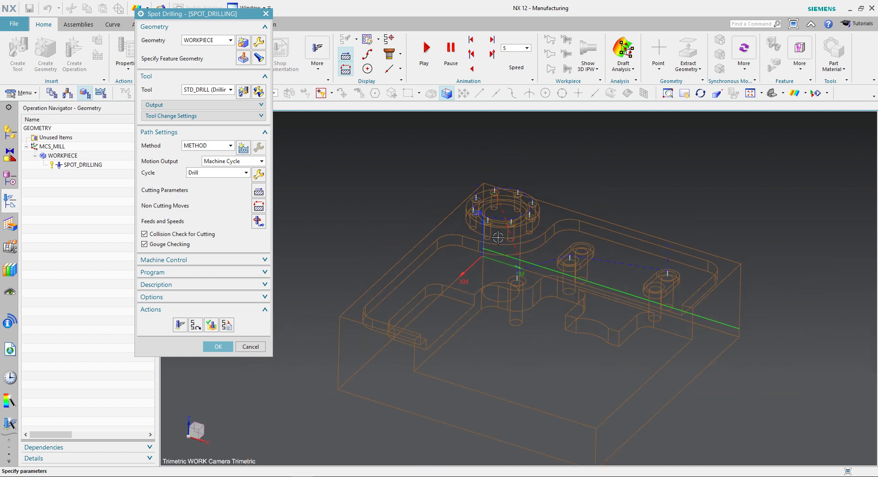
{"action": "right_click", "coordinate": [341, 195]}
{"action": "left_click", "coordinate": [339, 188]}
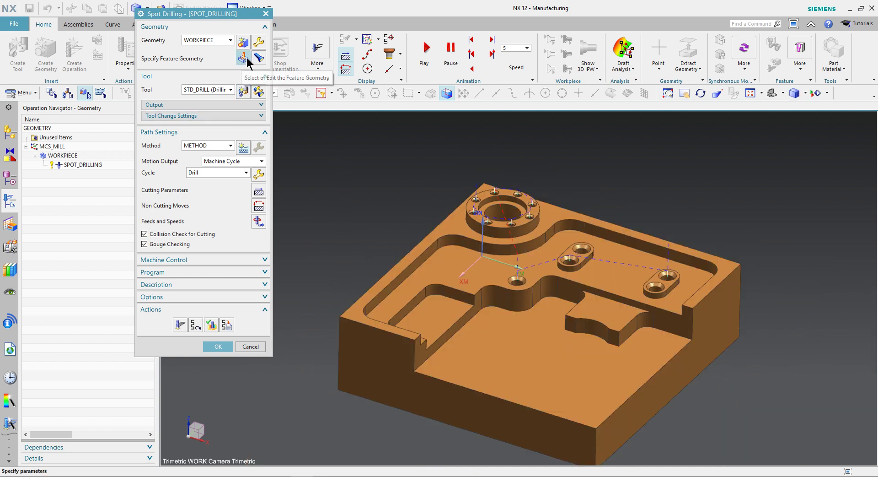
Step: Select all eleven holes, unlock and set their depth to 2, and accept both dialogs
{"action": "left_click", "coordinate": [246, 57]}
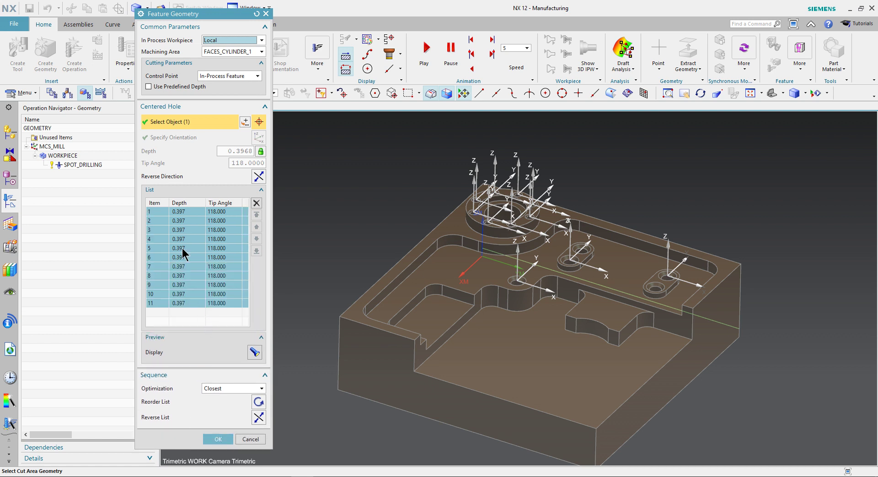
{"action": "left_click", "coordinate": [185, 213]}
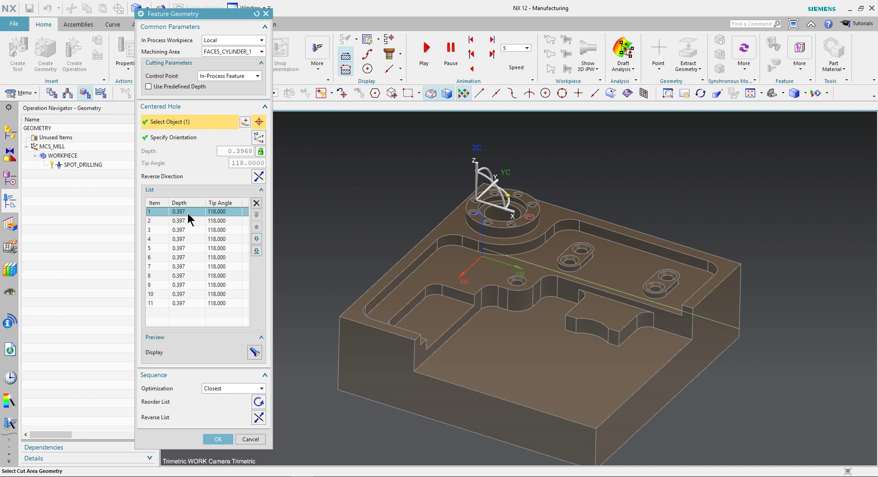
{"action": "left_click", "coordinate": [183, 302], "text": "shift"}
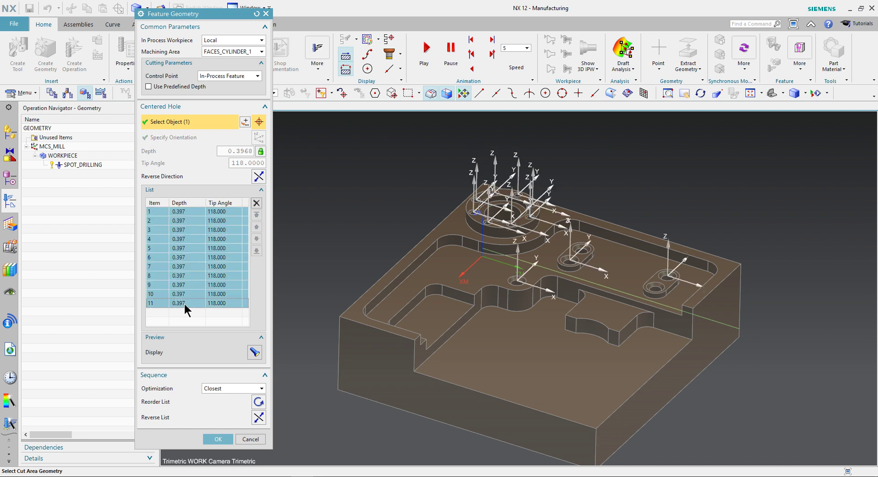
{"action": "left_click", "coordinate": [259, 152]}
{"action": "left_click", "coordinate": [256, 164]}
{"action": "double_click", "coordinate": [229, 152]}
{"action": "type", "text": "1"}
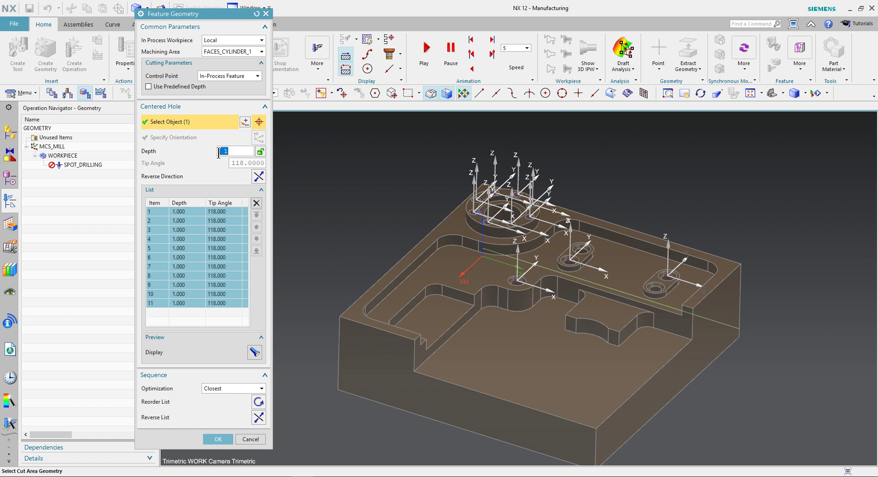
{"action": "type", "text": "2"}
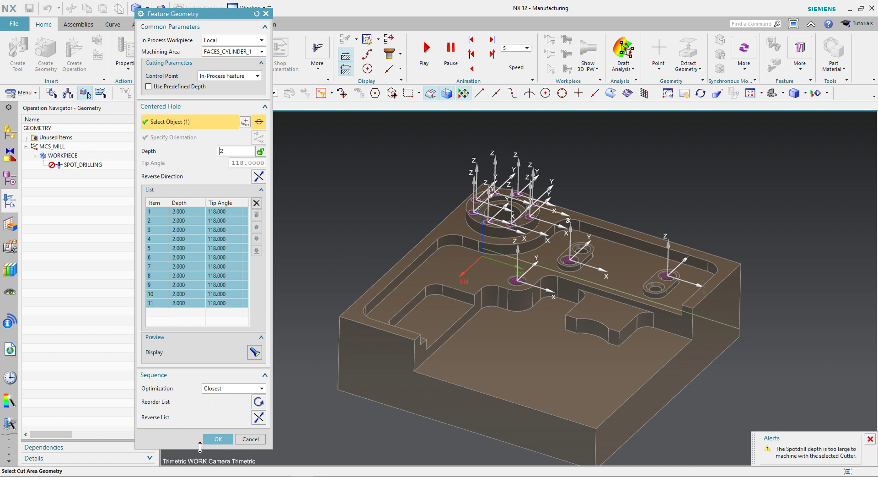
{"action": "left_click", "coordinate": [218, 439]}
{"action": "left_click", "coordinate": [181, 326]}
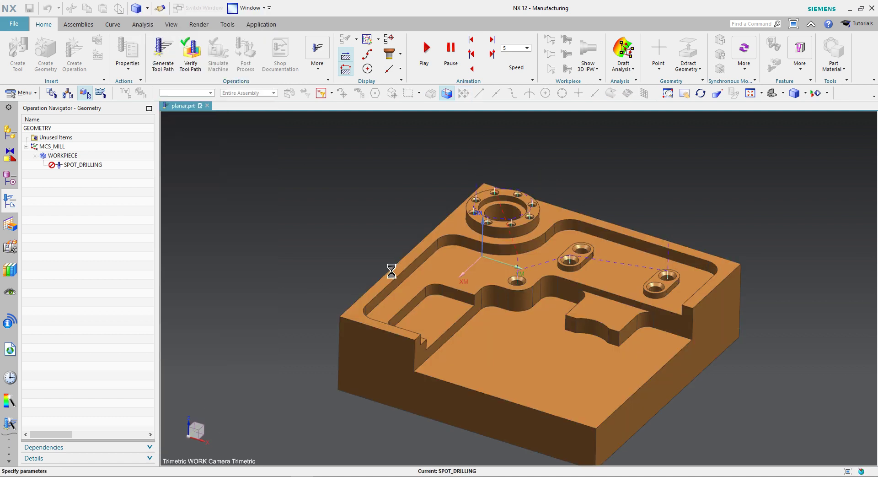
Step: Switch the part to wireframe display and orbit it
{"action": "right_click", "coordinate": [382, 199]}
{"action": "left_click", "coordinate": [394, 192]}
{"action": "mouse_move", "coordinate": [393, 193]}
{"action": "middle_mouse_down"}
{"action": "mouse_move", "coordinate": [516, 231]}
{"action": "mouse_move", "coordinate": [515, 249]}
{"action": "middle_mouse_up"}
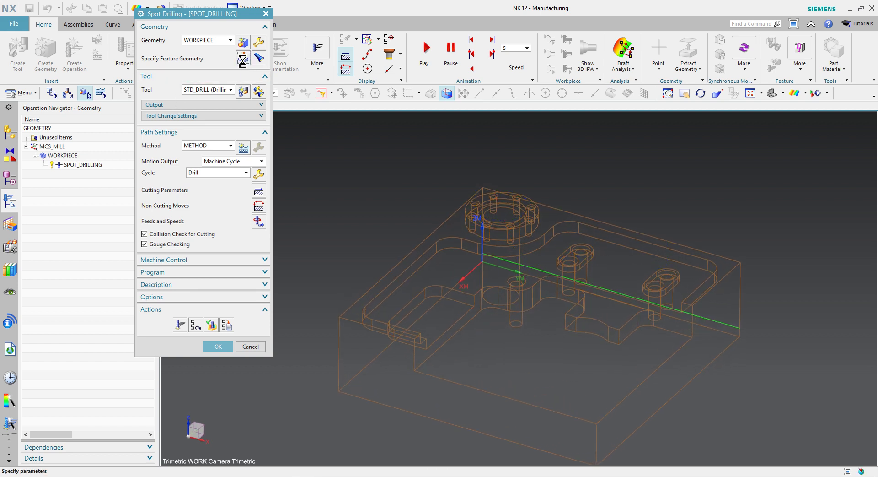
Step: Reorder the eleven holes by Shortest Path and accept the hole geometry
{"action": "left_click", "coordinate": [243, 57]}
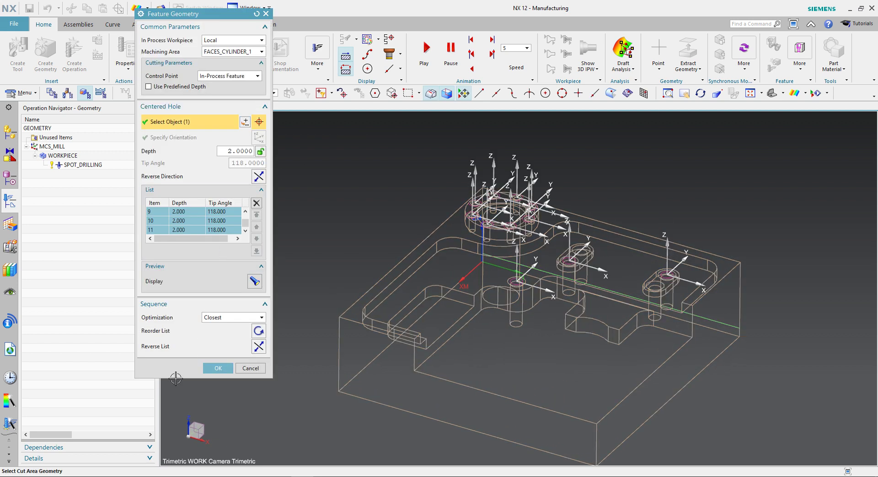
{"action": "left_click_drag", "start_coordinate": [179, 376], "coordinate": [179, 425]}
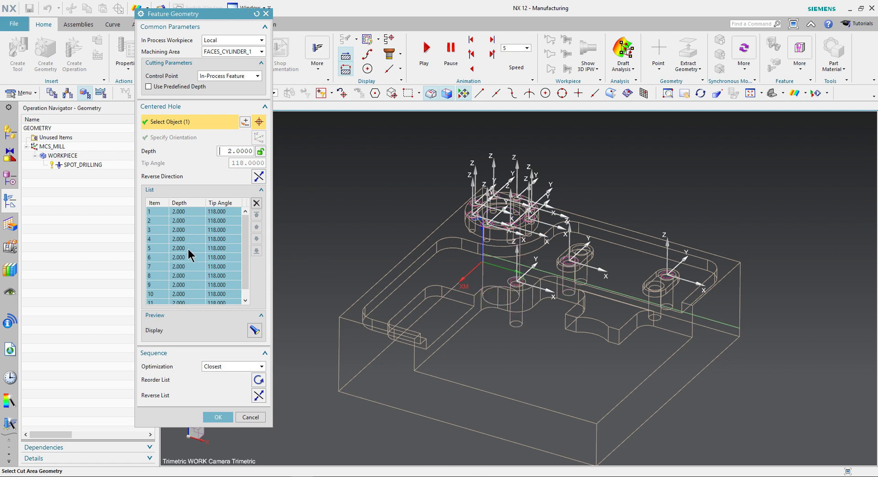
{"action": "left_click", "coordinate": [243, 366]}
{"action": "left_click", "coordinate": [218, 384]}
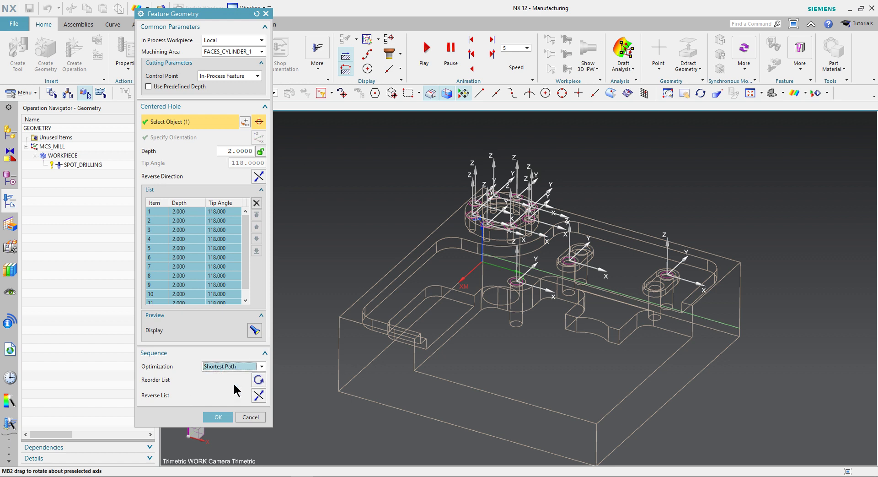
{"action": "left_click", "coordinate": [259, 380]}
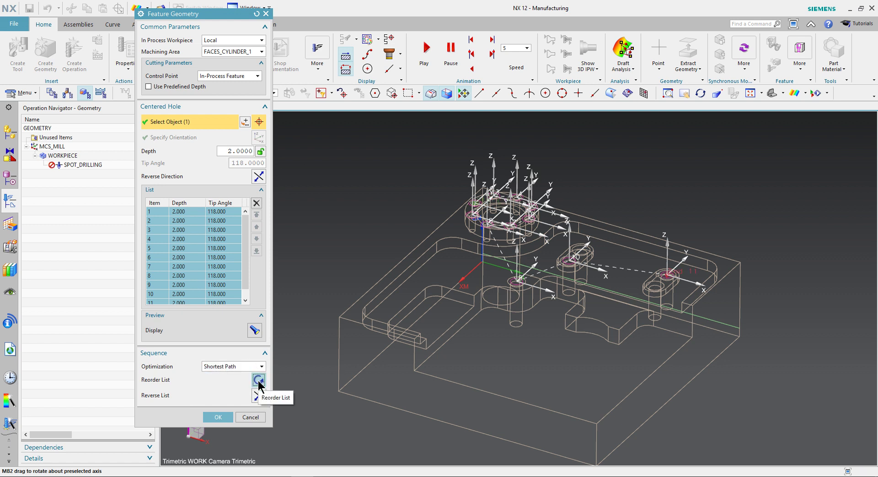
{"action": "middle_click_drag", "start_coordinate": [427, 209], "coordinate": [430, 215]}
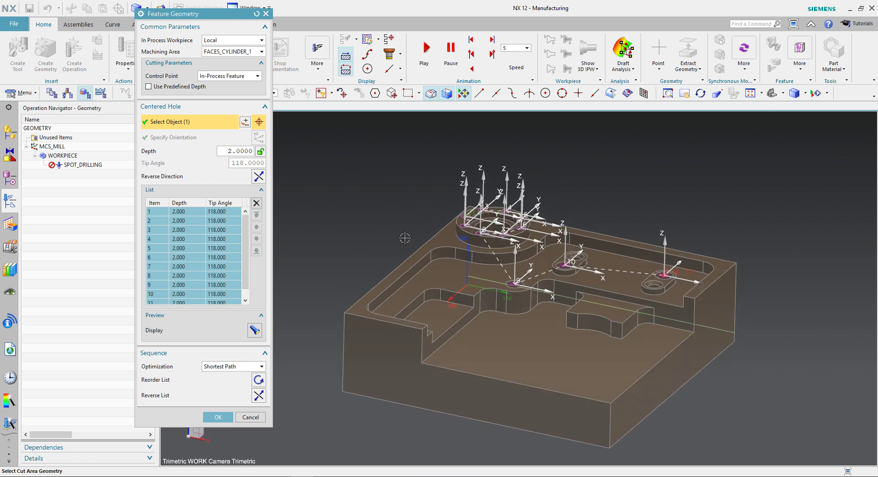
{"action": "left_click", "coordinate": [215, 417]}
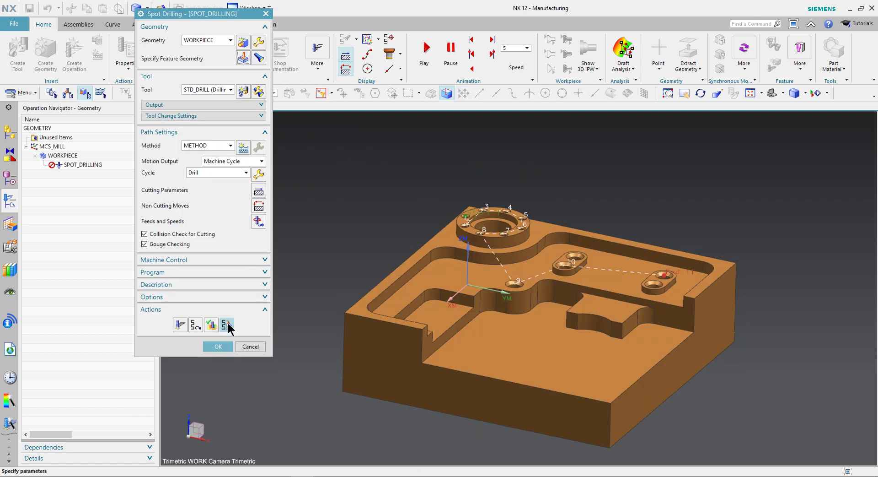
Step: Close Cutting Parameters and accept the SPOT_DRILLING operation
{"action": "left_click", "coordinate": [259, 192]}
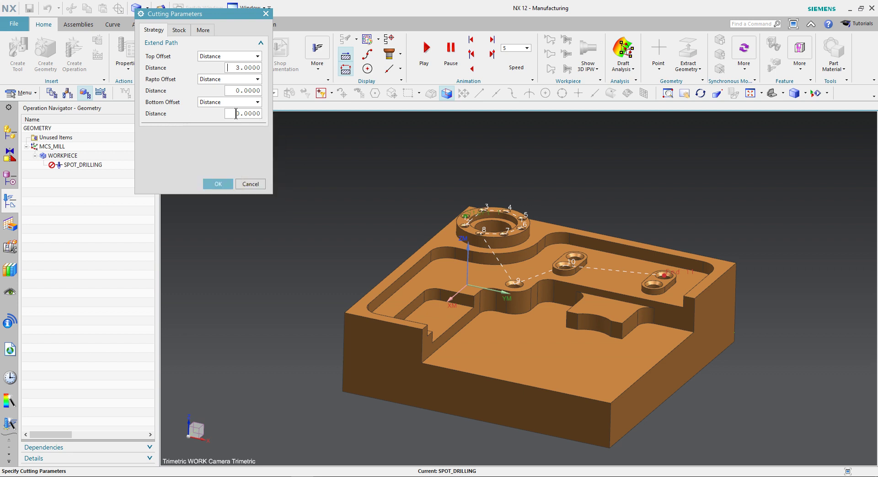
{"action": "middle_click_drag", "start_coordinate": [427, 178], "coordinate": [428, 196]}
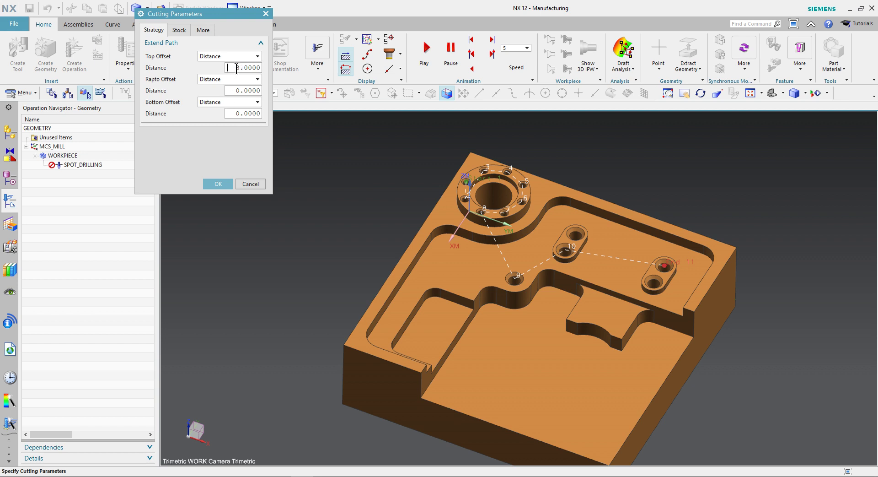
{"action": "left_click", "coordinate": [220, 184]}
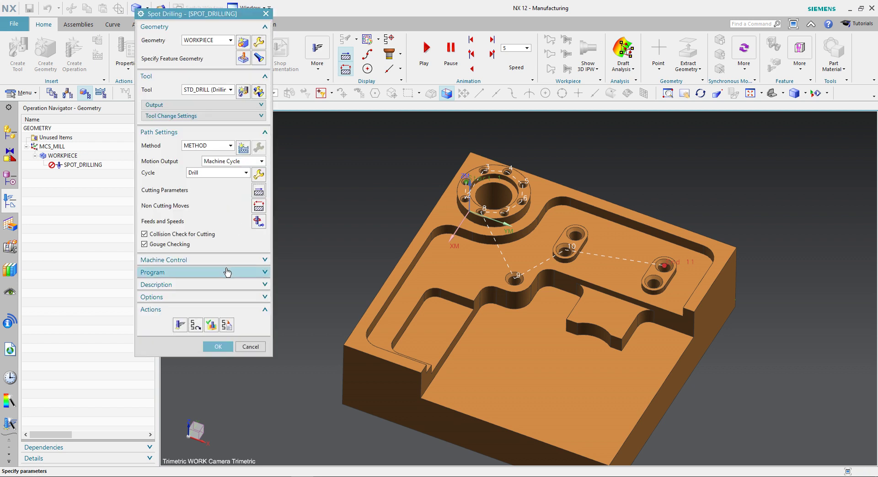
{"action": "scroll", "coordinate": [330, 225], "scroll_direction": "down", "scroll_amount": 1}
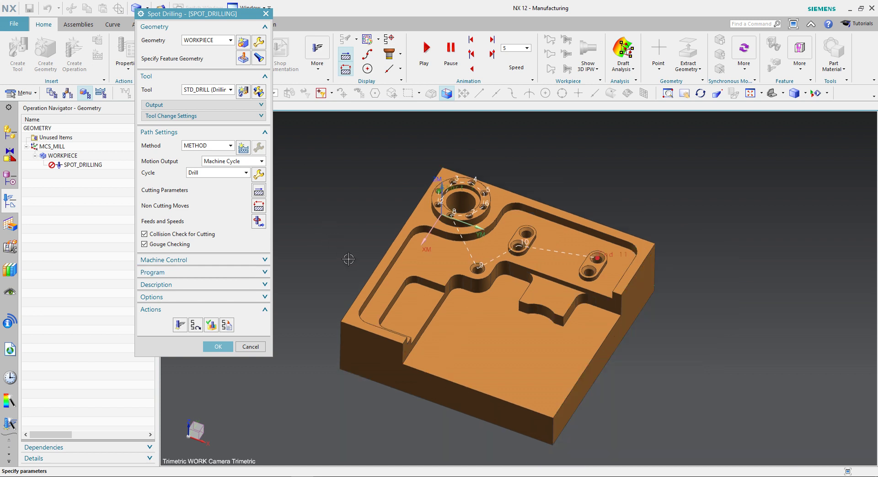
{"action": "left_click", "coordinate": [218, 346]}
{"action": "mouse_move", "coordinate": [261, 320]}
{"action": "middle_mouse_down"}
{"action": "mouse_move", "coordinate": [308, 290]}
{"action": "mouse_move", "coordinate": [273, 267]}
{"action": "middle_mouse_up"}
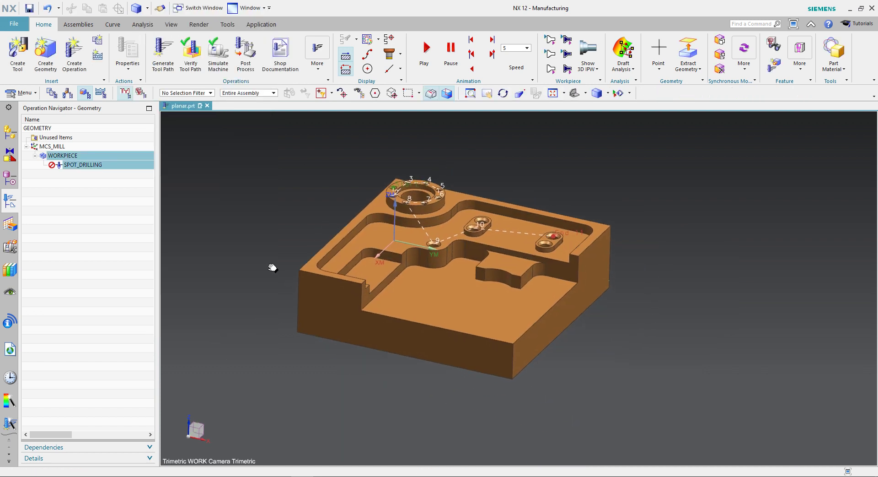
Step: Cancel the new operation and generate the SPOT_DRILLING toolpath from the navigator
{"action": "left_click", "coordinate": [76, 57]}
{"action": "left_click", "coordinate": [247, 220]}
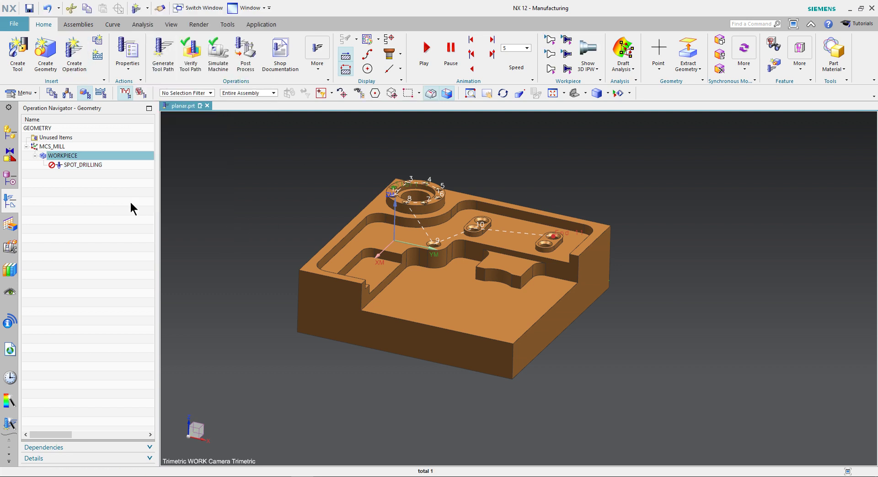
{"action": "right_click", "coordinate": [85, 170]}
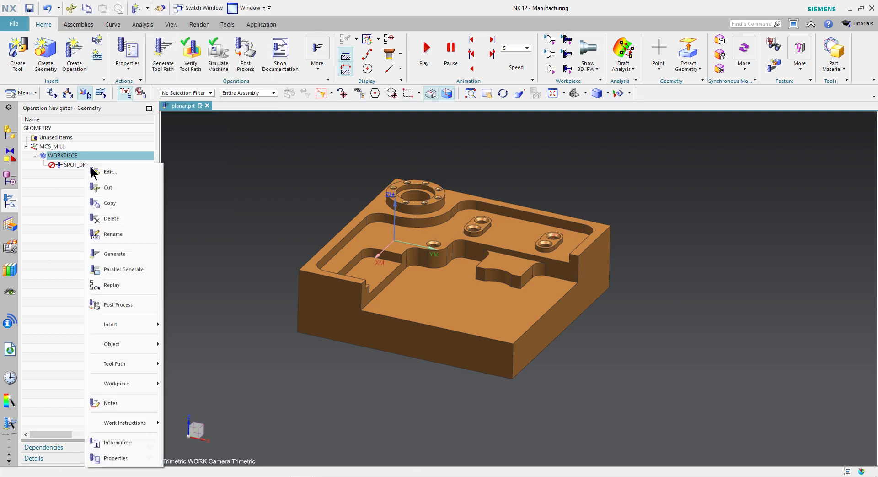
{"action": "left_click", "coordinate": [120, 255]}
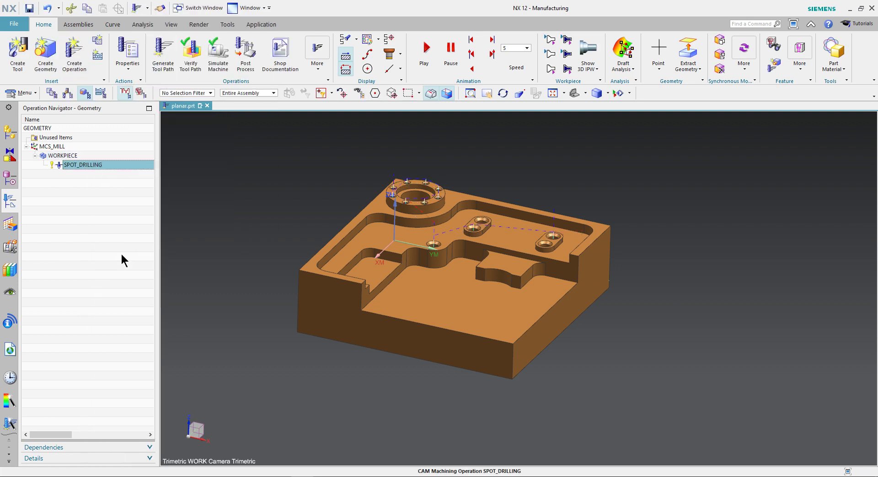
{"action": "left_click", "coordinate": [86, 71]}
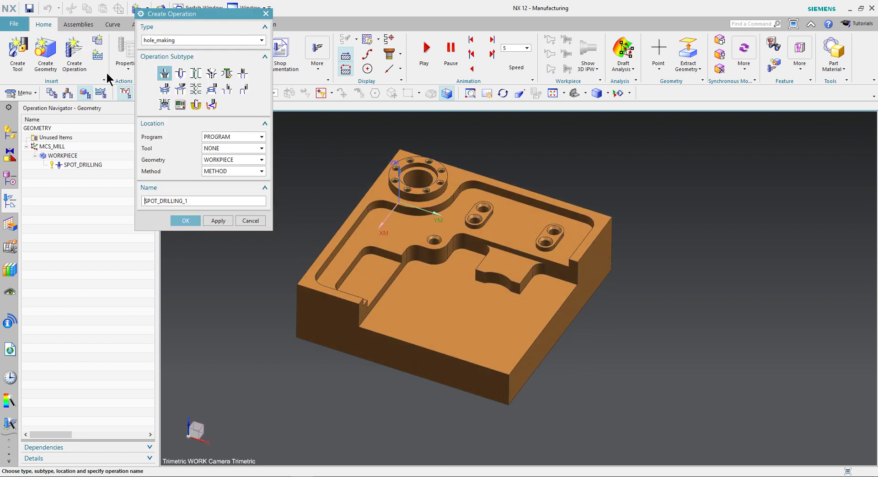
Step: Create a DRILLING operation with the STD_DRILL tool and open its feature geometry for hole selection
{"action": "left_click", "coordinate": [180, 75]}
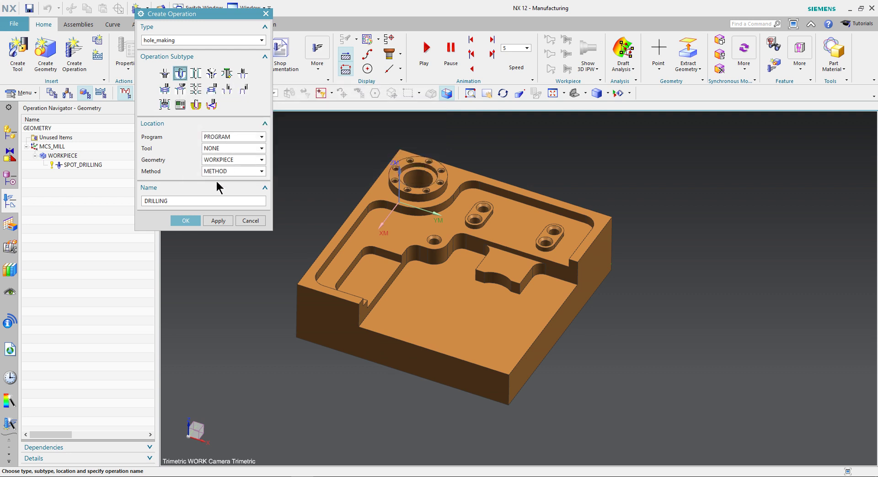
{"action": "left_click", "coordinate": [186, 221]}
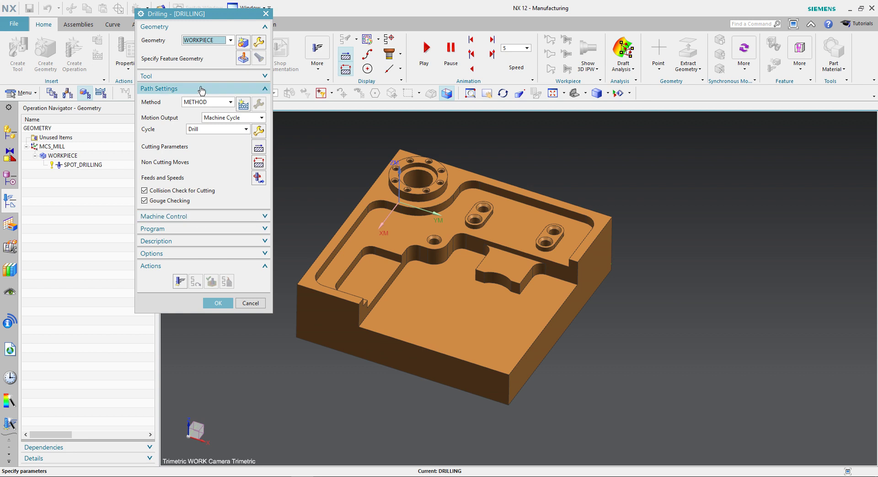
{"action": "left_click", "coordinate": [210, 76]}
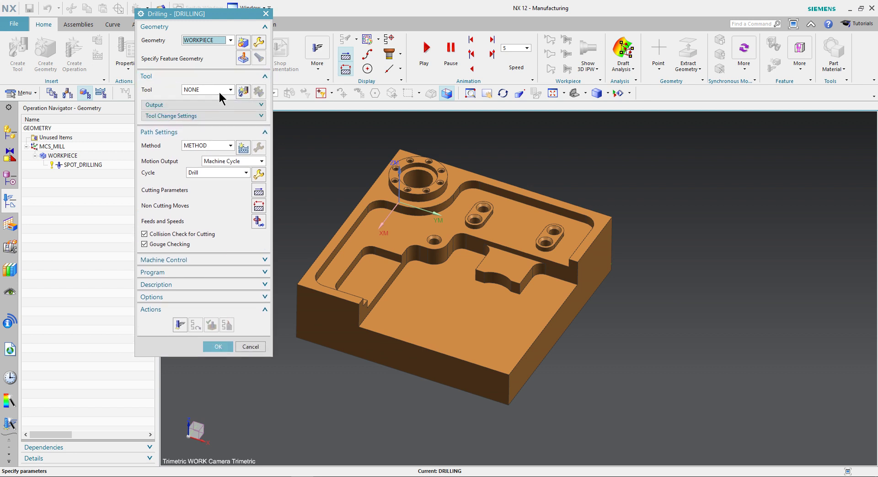
{"action": "left_click", "coordinate": [219, 89]}
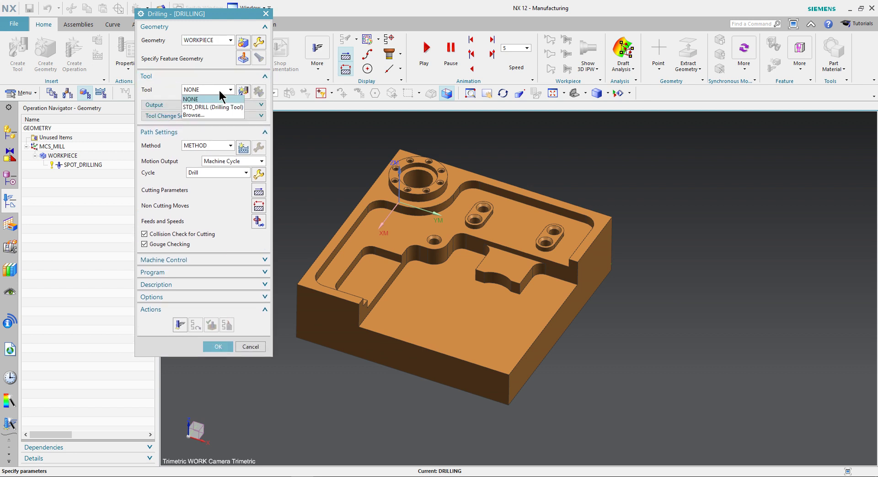
{"action": "left_click", "coordinate": [215, 113]}
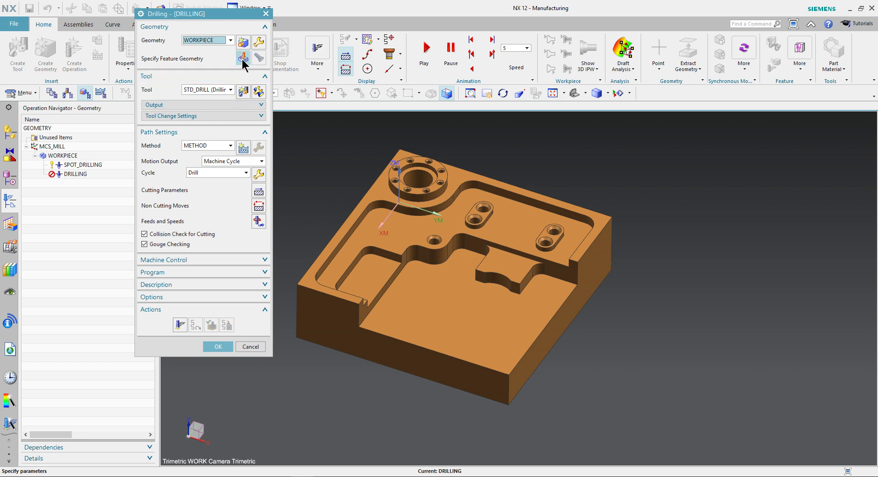
{"action": "left_click", "coordinate": [243, 58]}
{"action": "scroll", "coordinate": [395, 163], "scroll_direction": "up", "scroll_amount": 5}
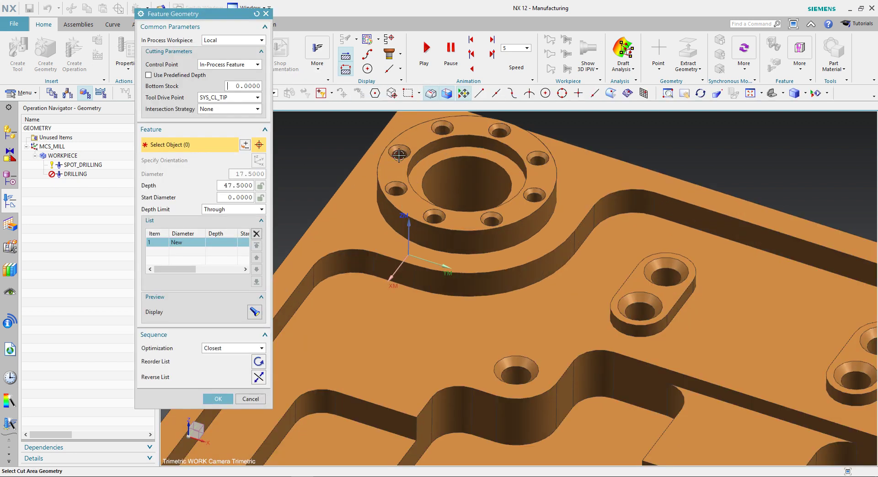
Step: Box-select the holes around the bolt-hole flange in plan view
{"action": "scroll", "coordinate": [399, 158], "scroll_direction": "down", "scroll_amount": 5}
{"action": "middle_click_drag", "start_coordinate": [407, 174], "coordinate": [301, 189]}
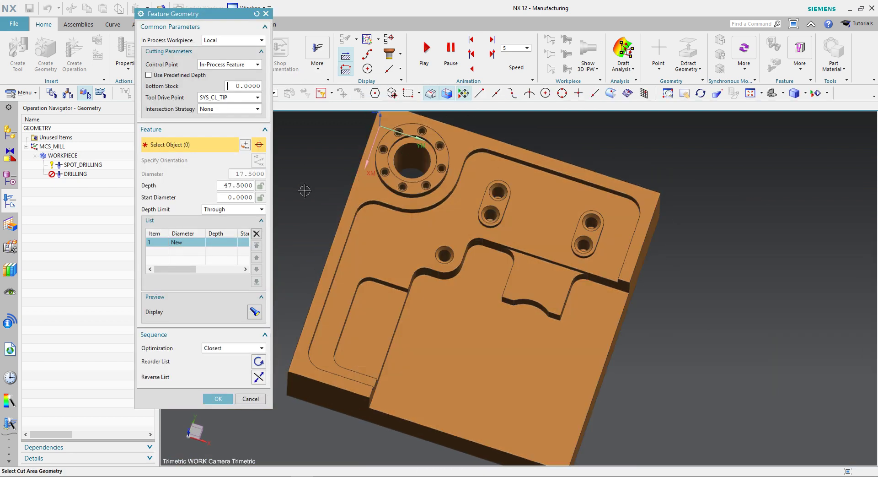
{"action": "key", "text": "F8"}
{"action": "left_click_drag", "start_coordinate": [343, 225], "coordinate": [423, 242]}
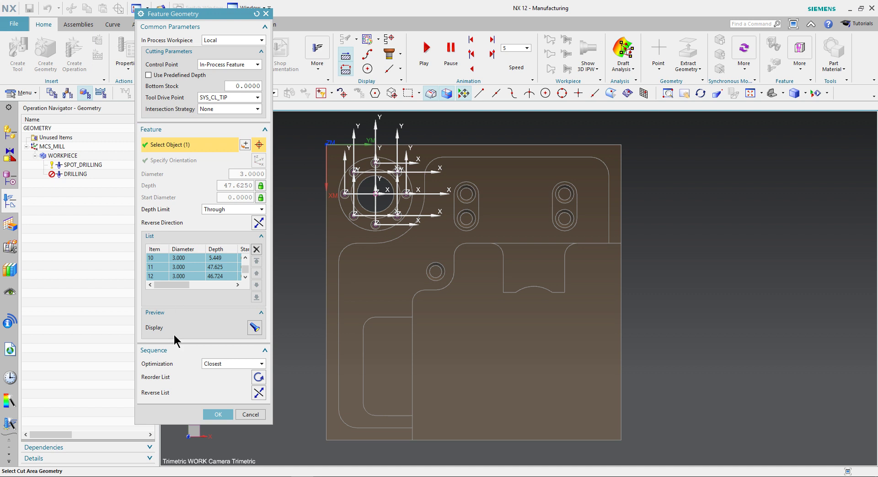
Step: Remove holes 12, 11, 10 and 1 from the hole list
{"action": "left_click", "coordinate": [174, 351]}
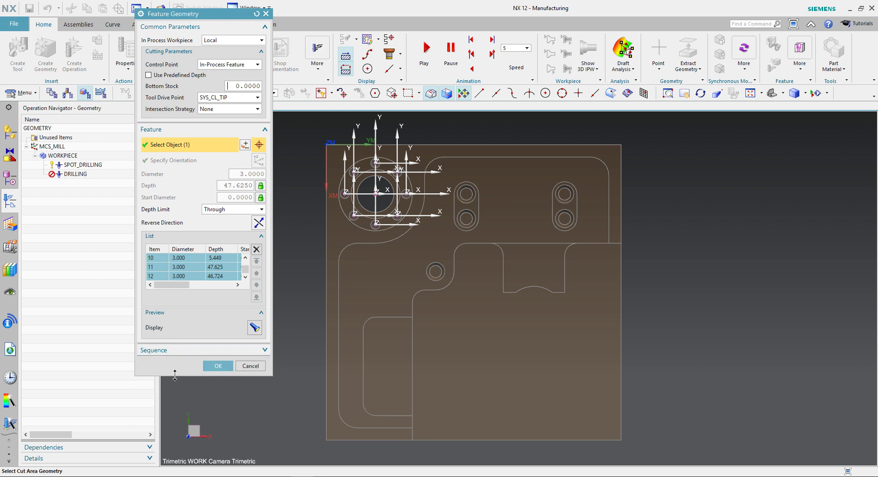
{"action": "left_click_drag", "start_coordinate": [177, 375], "coordinate": [177, 455]}
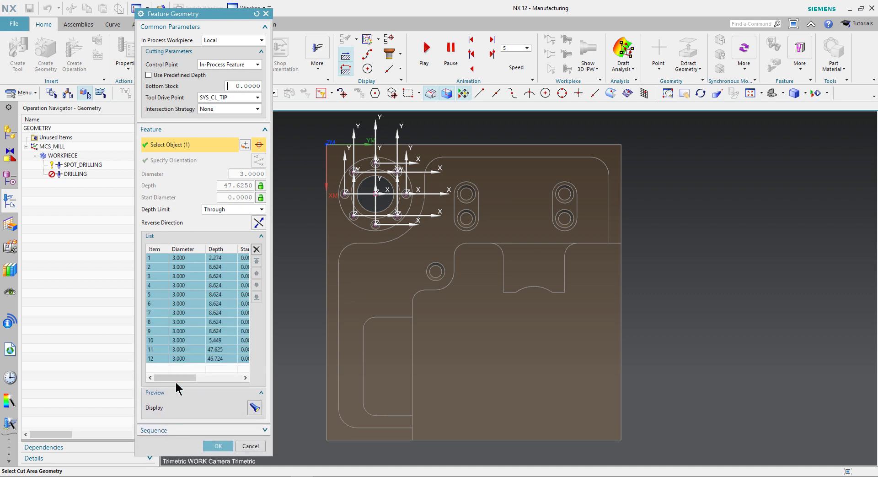
{"action": "left_click", "coordinate": [206, 359]}
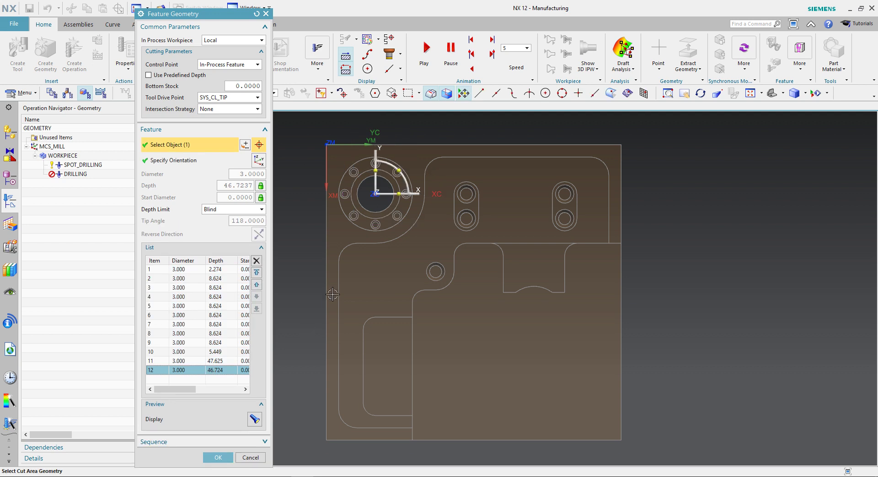
{"action": "key", "text": "Home"}
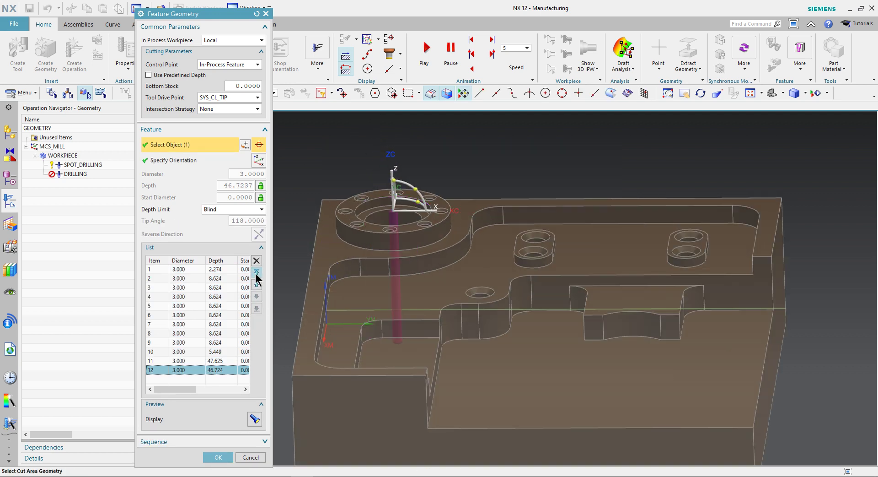
{"action": "left_click", "coordinate": [257, 261]}
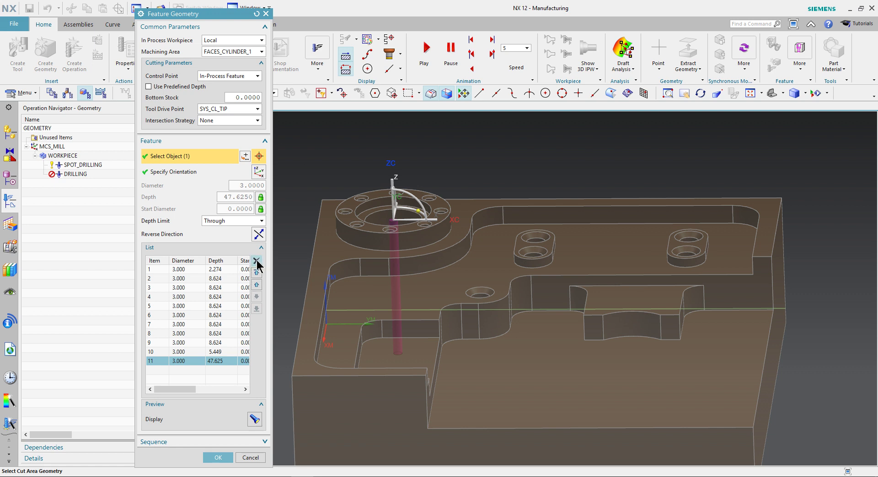
{"action": "left_click", "coordinate": [256, 261]}
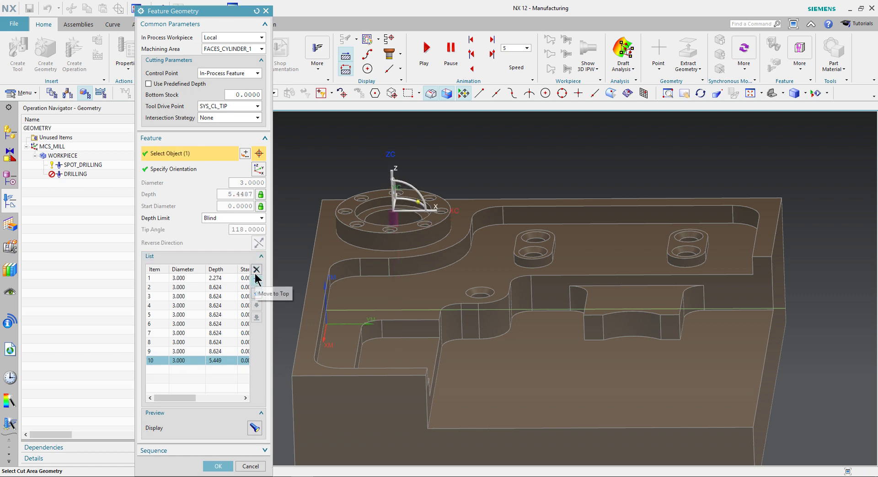
{"action": "left_click", "coordinate": [257, 269]}
{"action": "middle_click_drag", "start_coordinate": [356, 270], "coordinate": [356, 288]}
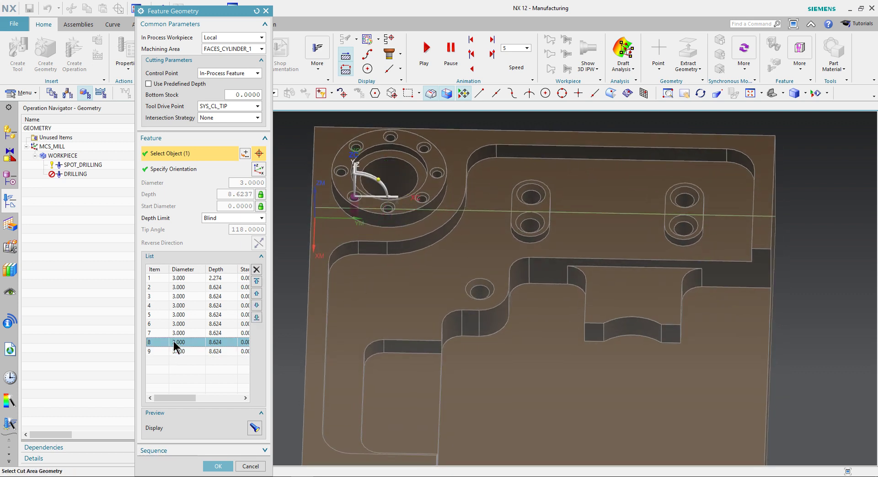
{"action": "left_click", "coordinate": [193, 278]}
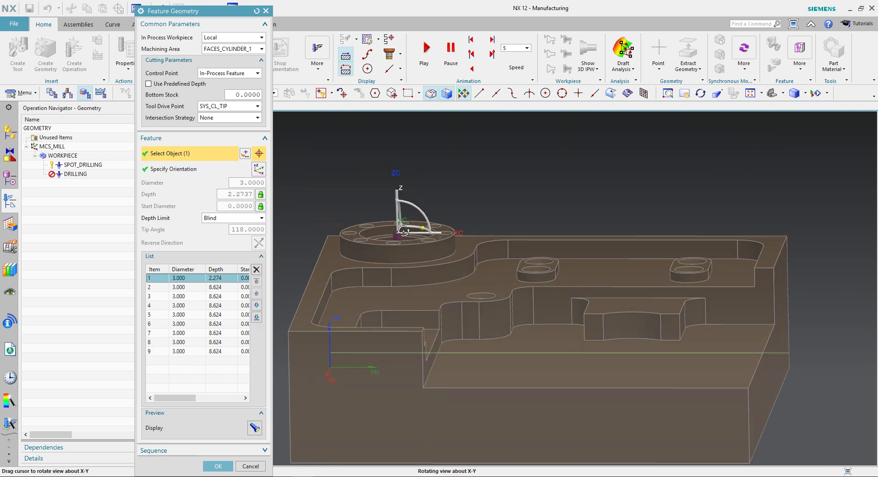
{"action": "middle_click_drag", "start_coordinate": [404, 262], "coordinate": [270, 280]}
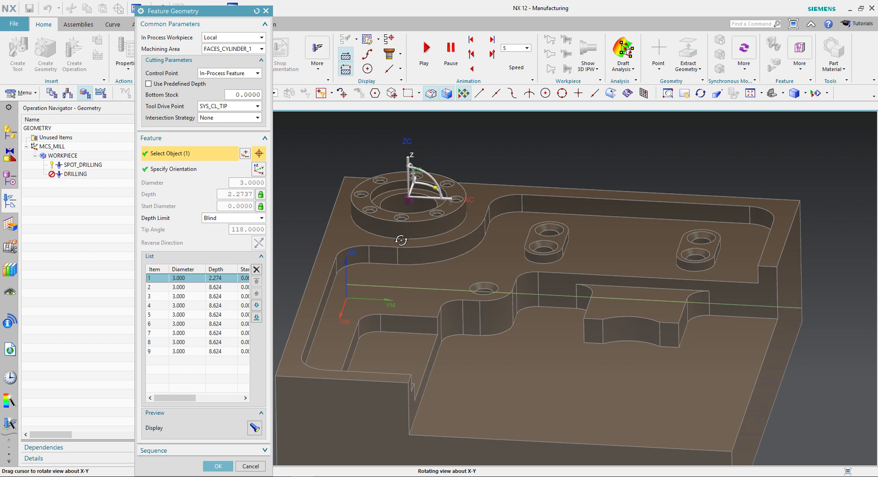
{"action": "left_click", "coordinate": [258, 270]}
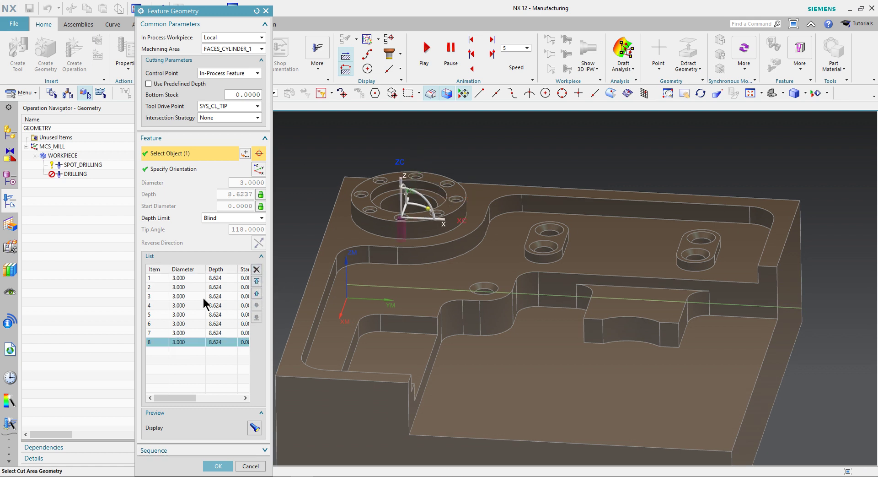
Step: Step through the remaining listed holes to check their positions
{"action": "left_click", "coordinate": [177, 279]}
{"action": "left_click", "coordinate": [182, 287]}
{"action": "left_click", "coordinate": [185, 296]}
{"action": "left_click", "coordinate": [186, 305]}
{"action": "left_click", "coordinate": [187, 314]}
{"action": "left_click", "coordinate": [185, 324]}
{"action": "left_click", "coordinate": [185, 332]}
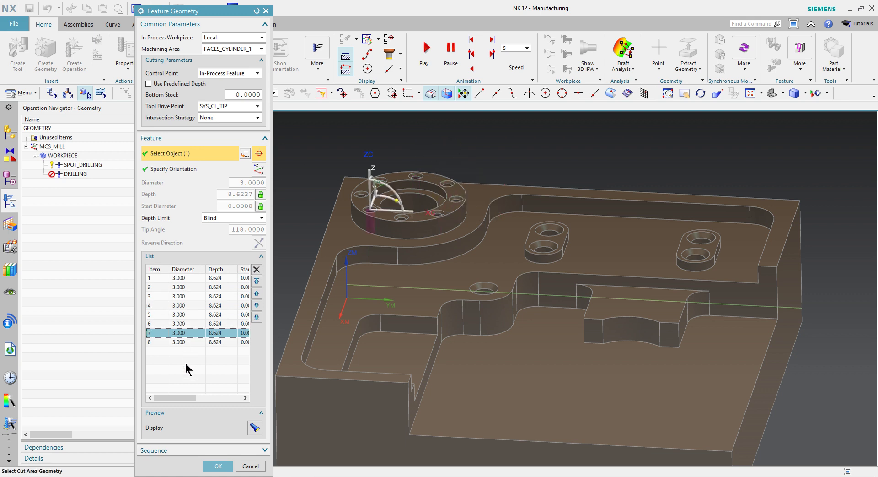
Step: Reorder the eight holes by Shortest Path and accept the feature geometry
{"action": "left_click", "coordinate": [194, 256]}
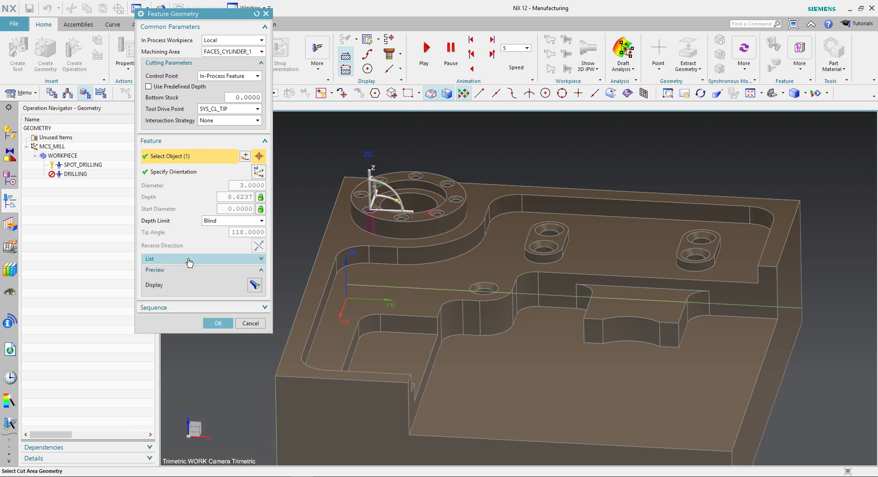
{"action": "left_click", "coordinate": [192, 307]}
{"action": "left_click", "coordinate": [221, 322]}
{"action": "left_click", "coordinate": [229, 338]}
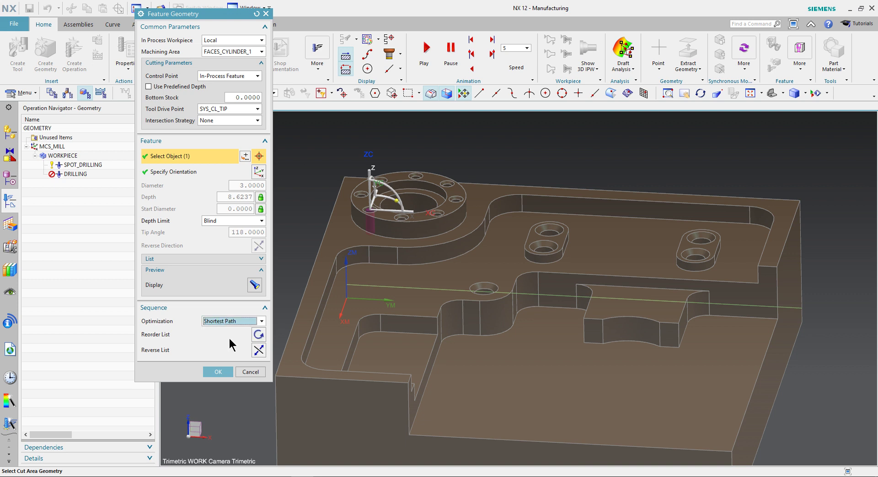
{"action": "left_click", "coordinate": [258, 334]}
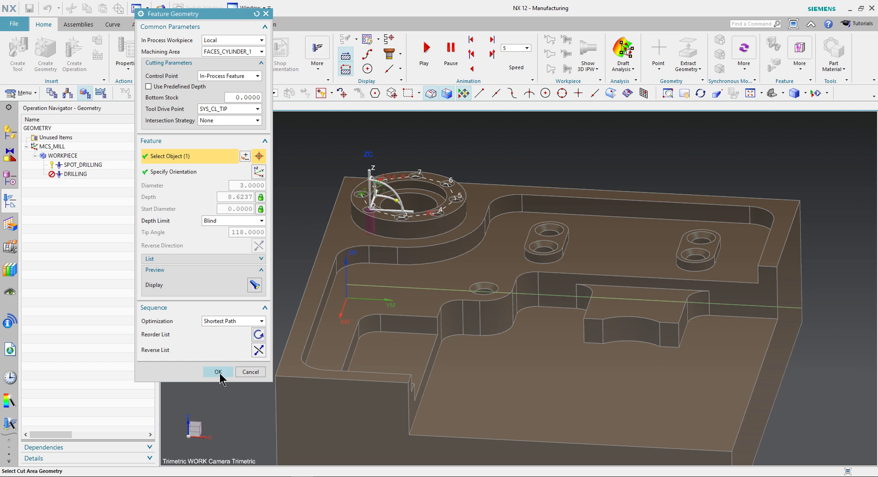
{"action": "left_click", "coordinate": [219, 371]}
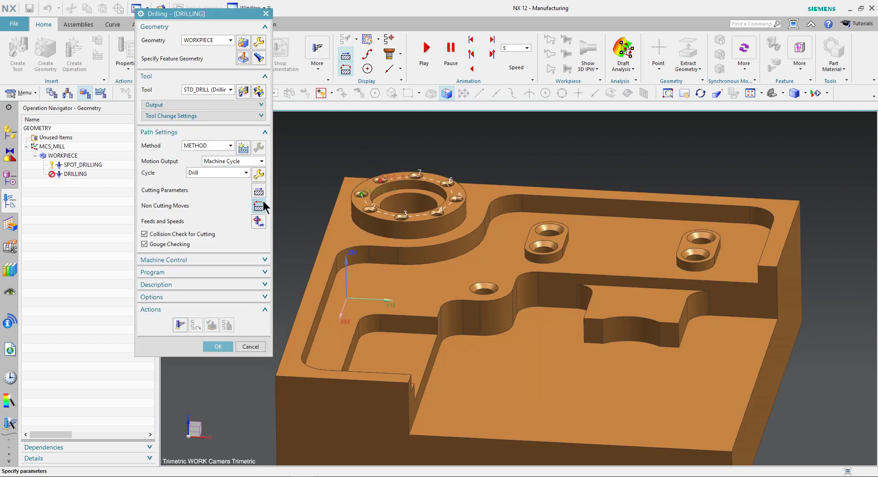
Step: Set the drilling Top Offset Distance to 1 and Bottom Offset Distance to 0
{"action": "left_click", "coordinate": [258, 192]}
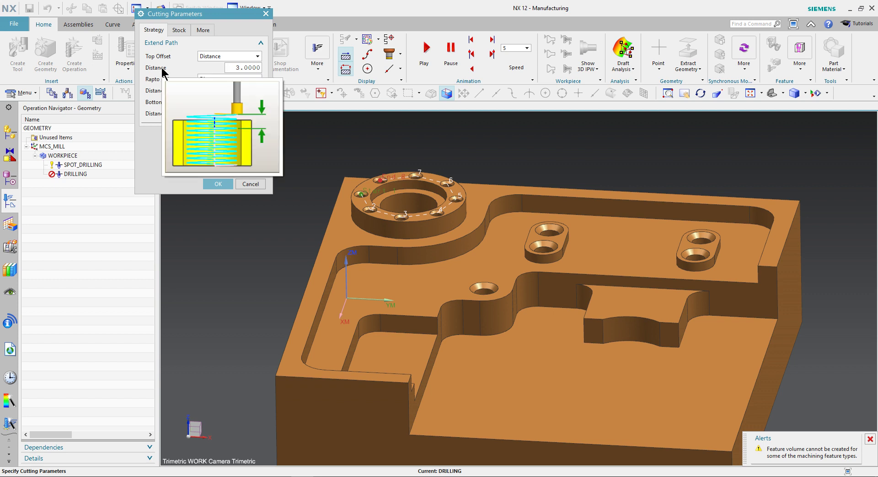
{"action": "double_click", "coordinate": [231, 67]}
{"action": "type", "text": "1"}
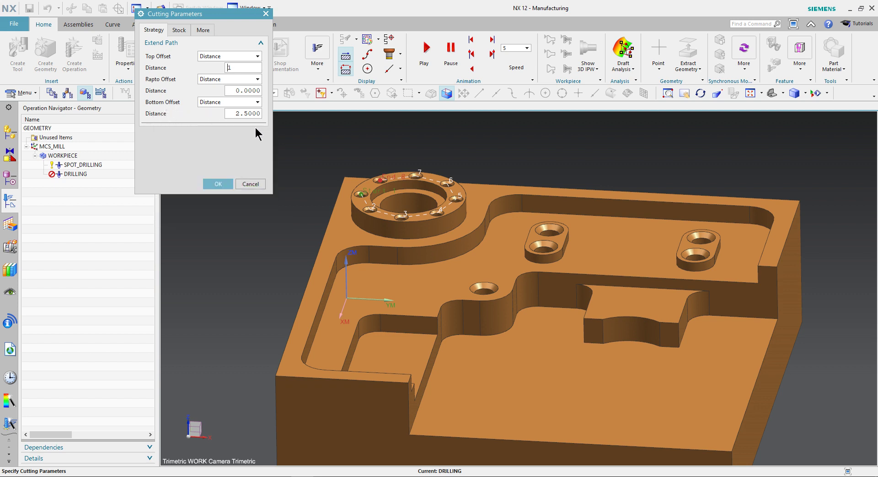
{"action": "middle_click_drag", "start_coordinate": [342, 160], "coordinate": [399, 271]}
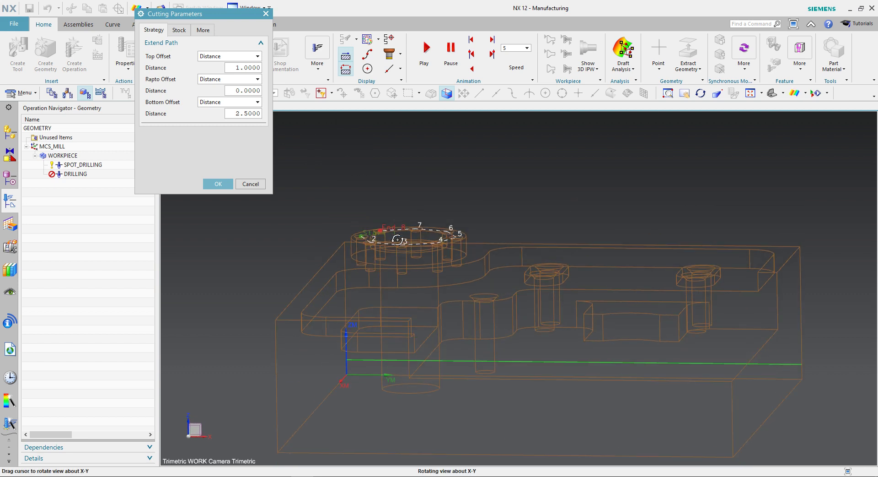
{"action": "scroll", "coordinate": [399, 272], "scroll_direction": "up", "scroll_amount": 3}
{"action": "scroll", "coordinate": [399, 272], "scroll_direction": "down", "scroll_amount": 3}
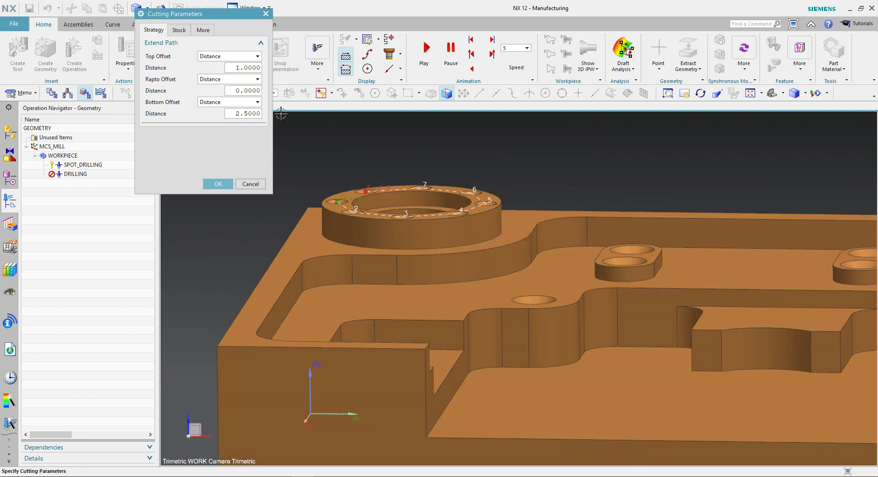
{"action": "left_click_drag", "start_coordinate": [234, 113], "coordinate": [291, 112]}
{"action": "type", "text": "0"}
{"action": "left_click", "coordinate": [218, 184]}
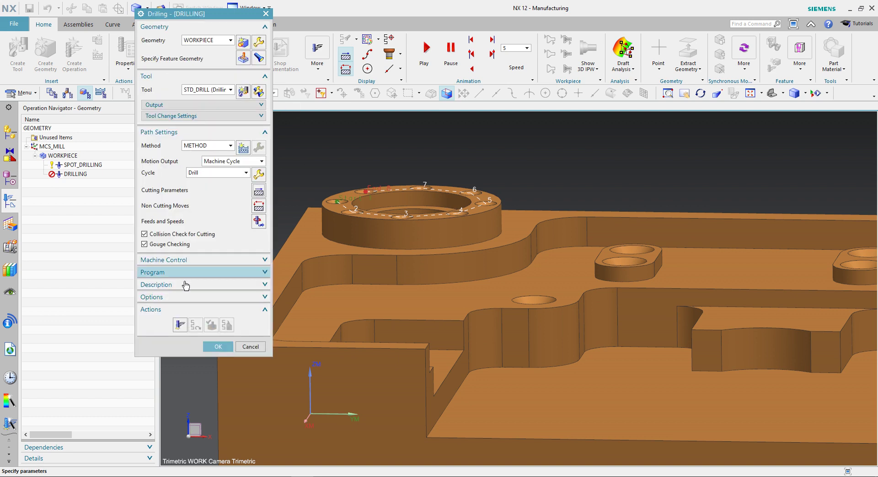
Step: Generate the drilling toolpath and orbit around the holes to inspect it
{"action": "left_click", "coordinate": [178, 325]}
{"action": "middle_click_drag", "start_coordinate": [401, 259], "coordinate": [371, 239]}
{"action": "right_click_drag", "start_coordinate": [283, 166], "coordinate": [306, 193]}
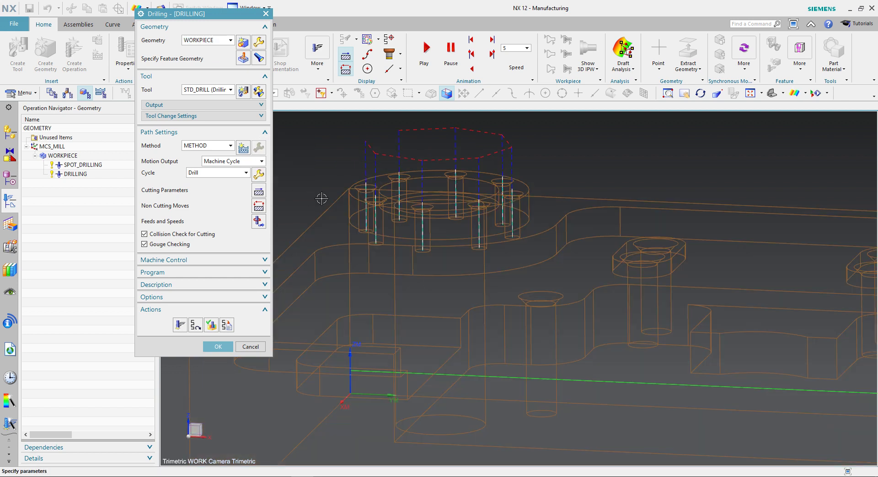
{"action": "mouse_move", "coordinate": [376, 233]}
{"action": "middle_mouse_down"}
{"action": "mouse_move", "coordinate": [378, 219]}
{"action": "mouse_move", "coordinate": [392, 290]}
{"action": "middle_mouse_up"}
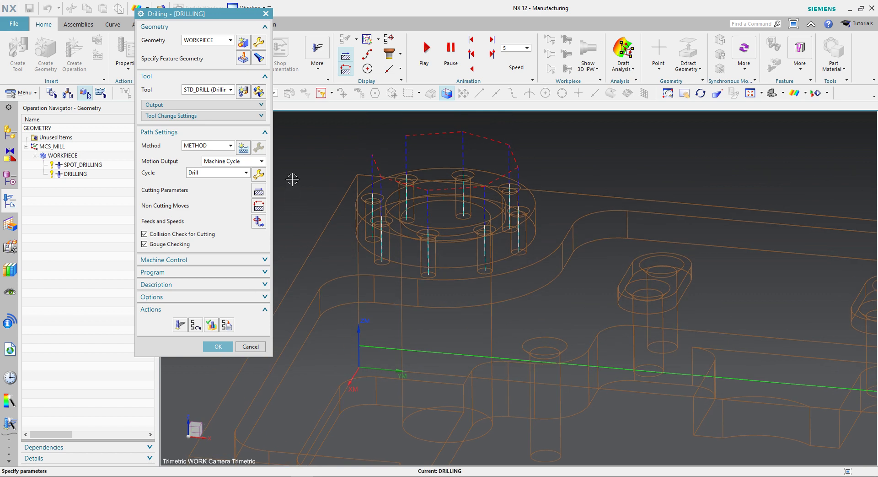
{"action": "right_click_drag", "start_coordinate": [290, 187], "coordinate": [290, 176]}
Step: Set the Non Cutting Moves transfer type between holes to Lowest Safe Z Type
{"action": "left_click", "coordinate": [259, 206]}
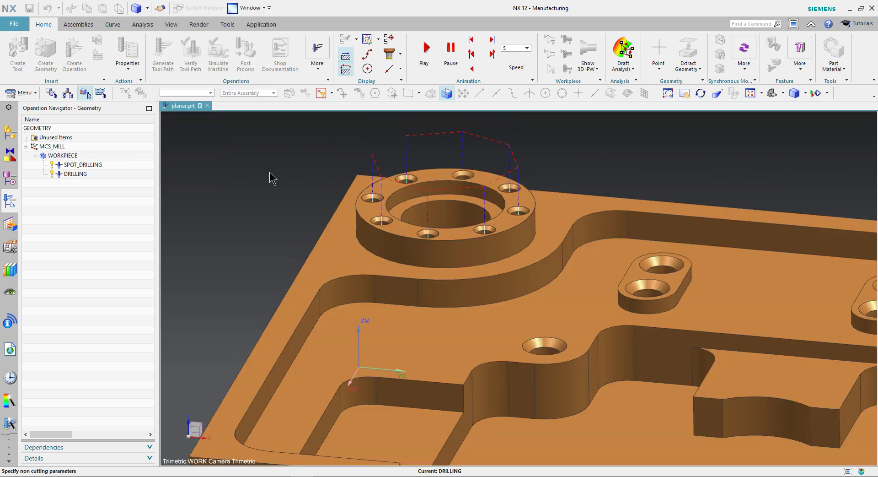
{"action": "left_click", "coordinate": [244, 71]}
{"action": "left_click", "coordinate": [244, 69]}
{"action": "left_click", "coordinate": [233, 41]}
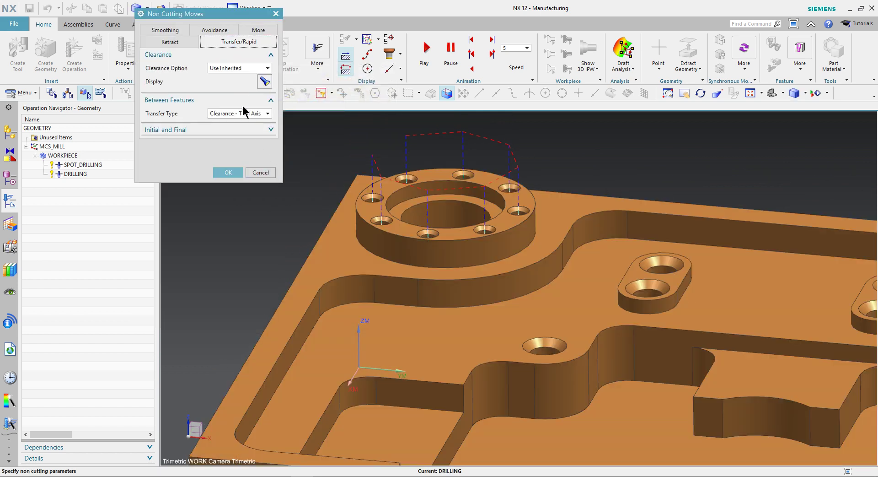
{"action": "left_click", "coordinate": [241, 114]}
{"action": "left_click", "coordinate": [239, 153]}
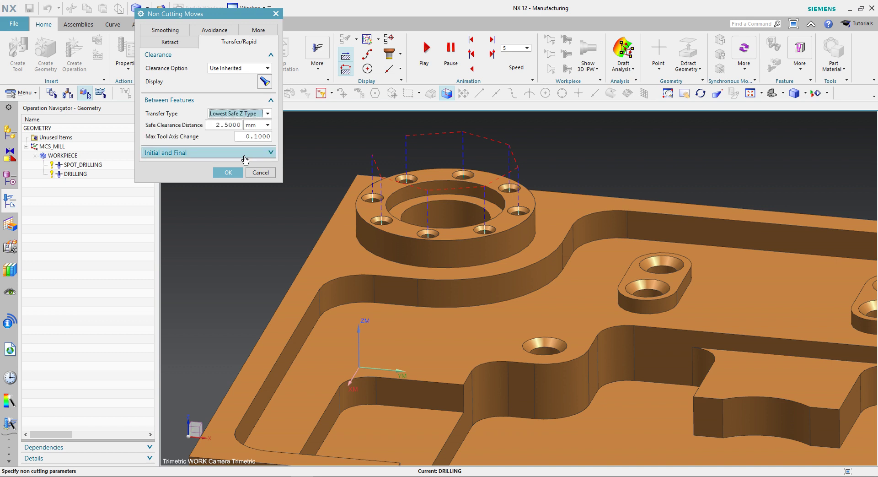
{"action": "type", "text": "2.0000"}
{"action": "left_click", "coordinate": [226, 126]}
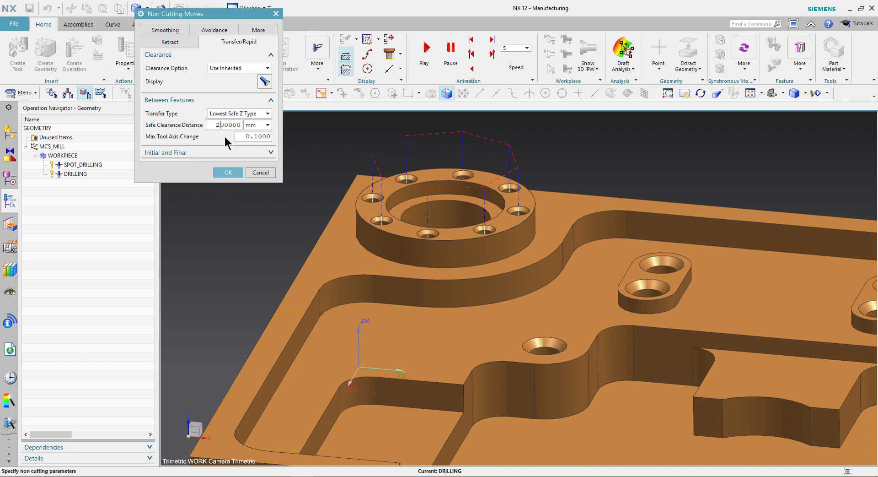
{"action": "left_click", "coordinate": [224, 173]}
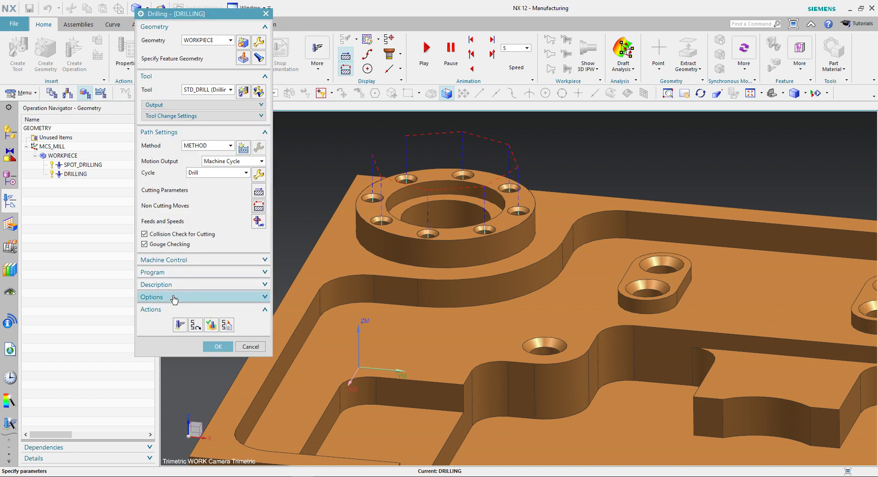
{"action": "left_click", "coordinate": [180, 325]}
{"action": "middle_click_drag", "start_coordinate": [393, 261], "coordinate": [393, 251]}
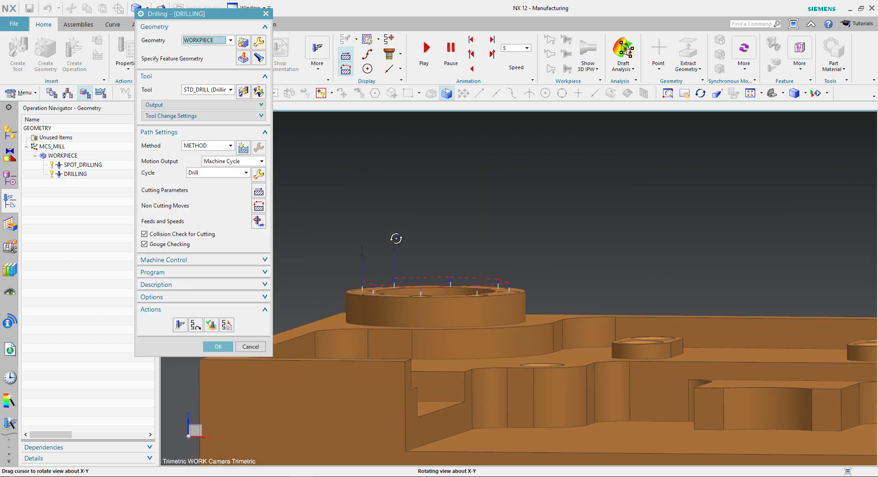
{"action": "scroll", "coordinate": [393, 251], "scroll_direction": "down", "scroll_amount": 2}
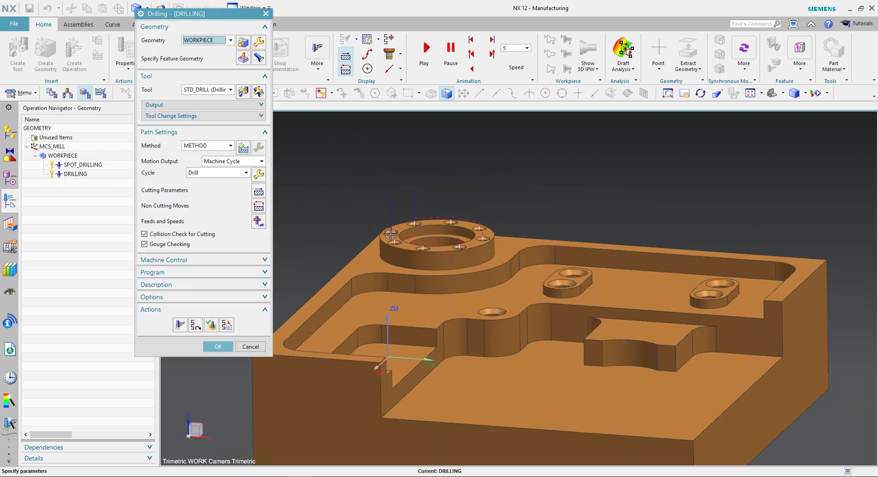
{"action": "scroll", "coordinate": [392, 242], "scroll_direction": "down", "scroll_amount": 1}
{"action": "scroll", "coordinate": [389, 229], "scroll_direction": "down", "scroll_amount": 1}
{"action": "scroll", "coordinate": [388, 220], "scroll_direction": "down", "scroll_amount": 1}
{"action": "middle_click_drag", "start_coordinate": [387, 220], "coordinate": [397, 242]}
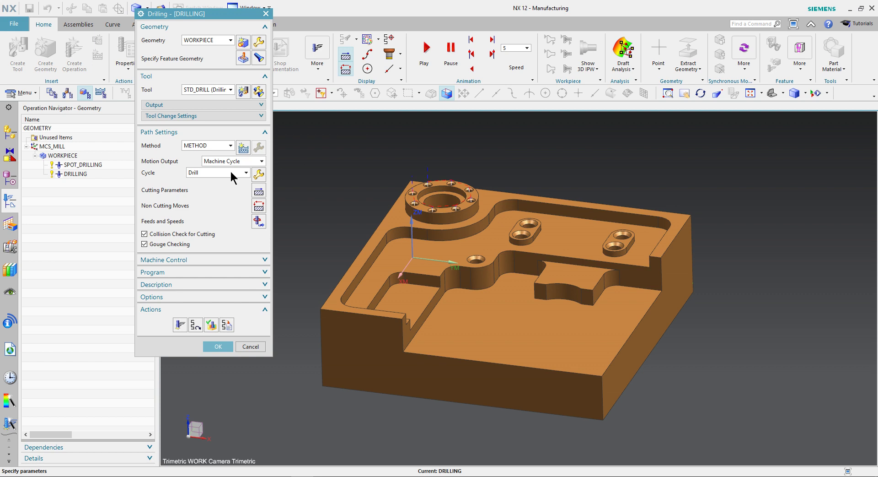
Step: Switch the cycle to Drill,Deep with a 2 mm maximum step distance
{"action": "left_click", "coordinate": [231, 174]}
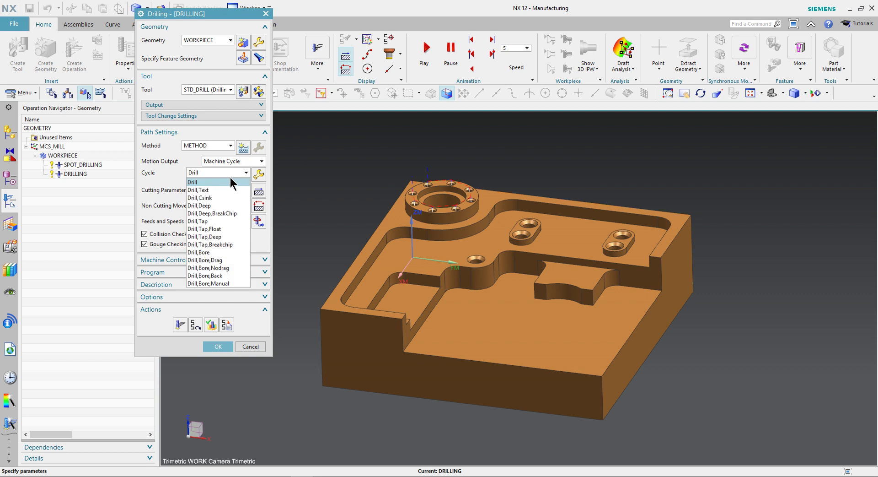
{"action": "left_click", "coordinate": [219, 181]}
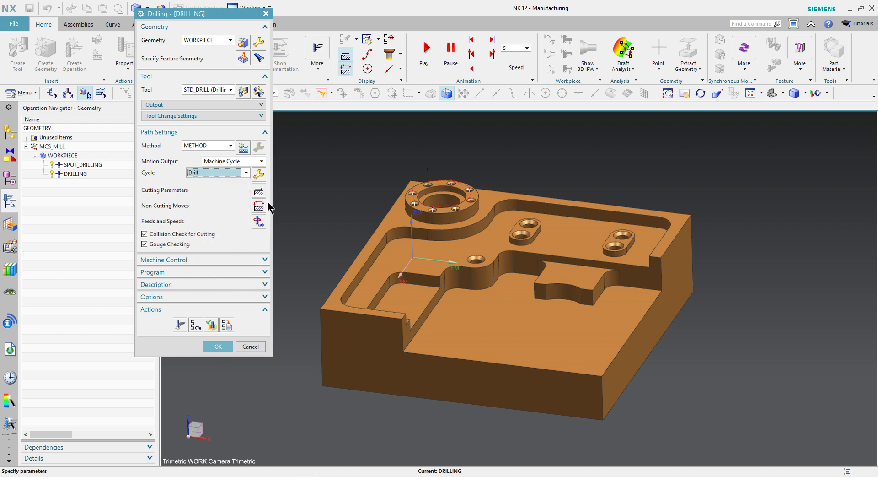
{"action": "left_click", "coordinate": [228, 174]}
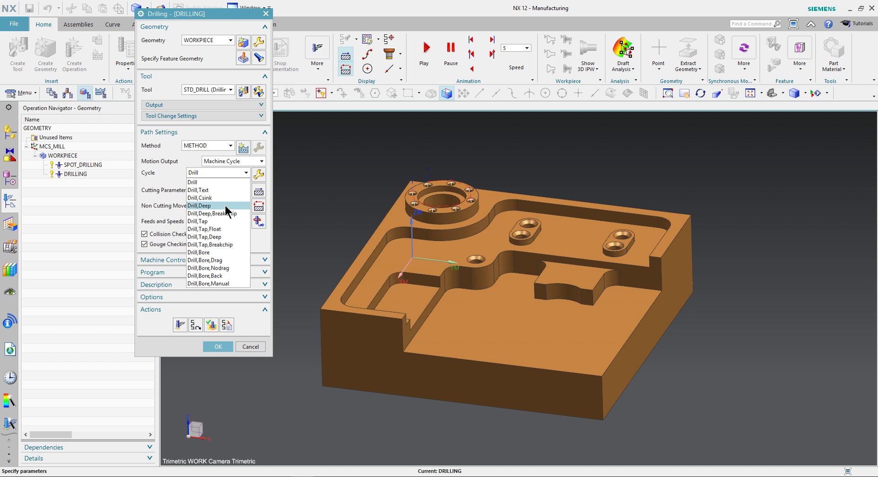
{"action": "left_click", "coordinate": [228, 210]}
{"action": "left_click_drag", "start_coordinate": [198, 124], "coordinate": [249, 125]}
{"action": "type", "text": "2"}
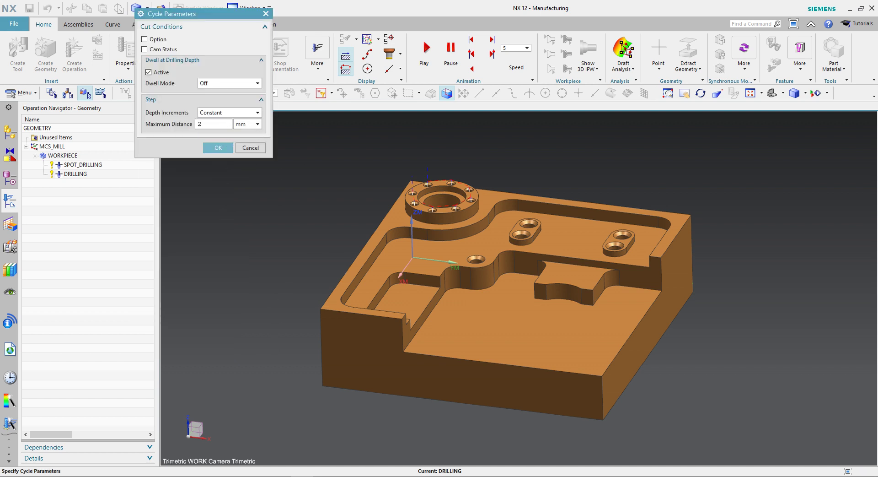
{"action": "left_click", "coordinate": [219, 147]}
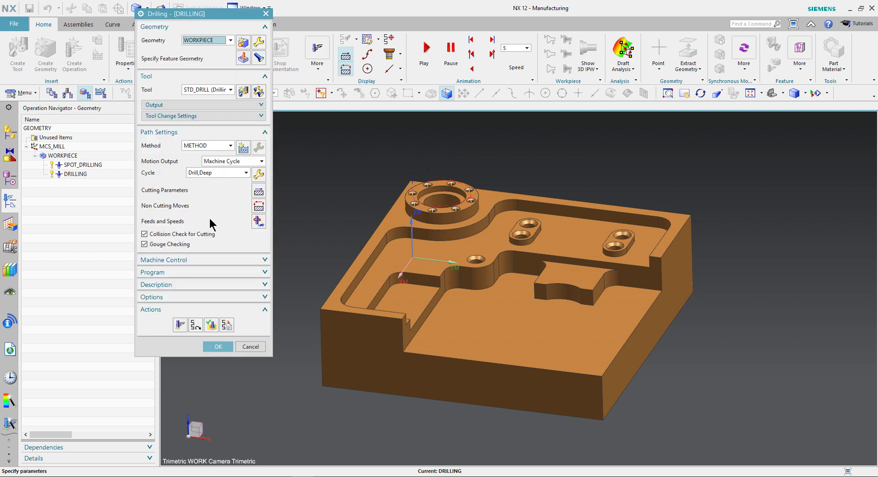
Step: Generate the Drill,Deep toolpath and replay it at animation speed 7
{"action": "left_click", "coordinate": [180, 324]}
{"action": "left_click", "coordinate": [210, 325]}
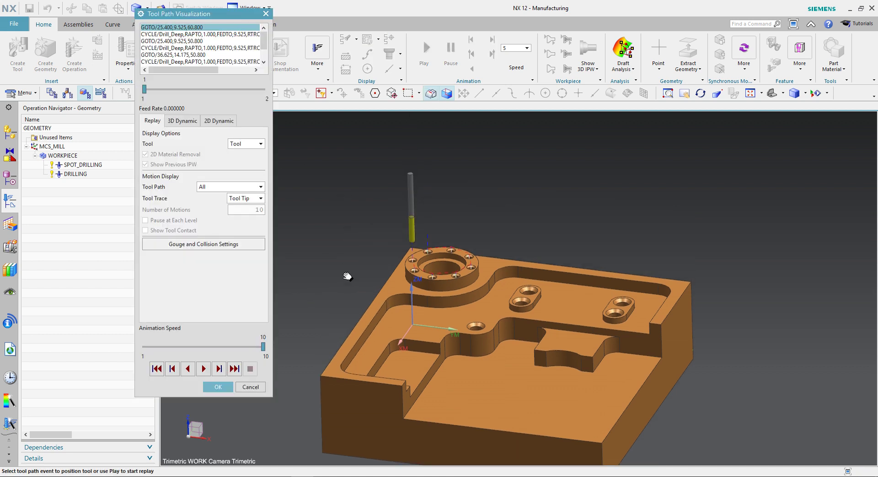
{"action": "scroll", "coordinate": [353, 269], "scroll_direction": "up", "scroll_amount": 5}
{"action": "left_click", "coordinate": [223, 346]}
{"action": "left_click", "coordinate": [204, 369]}
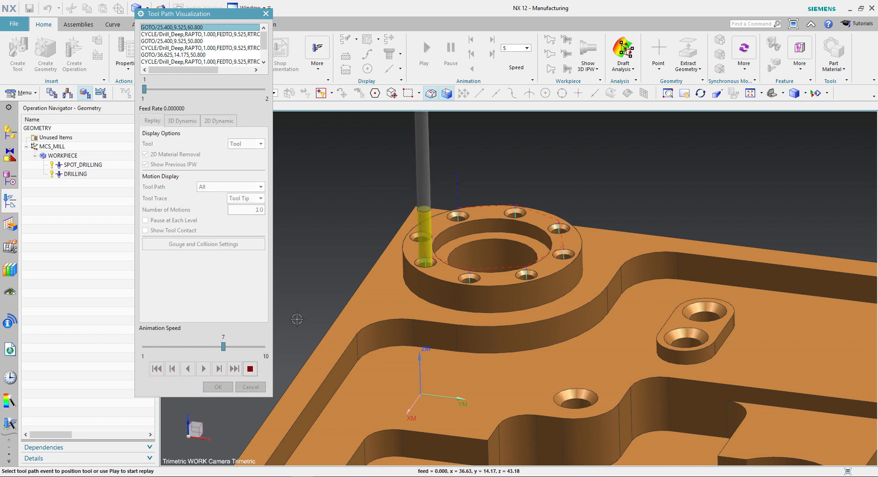
{"action": "left_click", "coordinate": [250, 369]}
{"action": "left_click", "coordinate": [218, 387]}
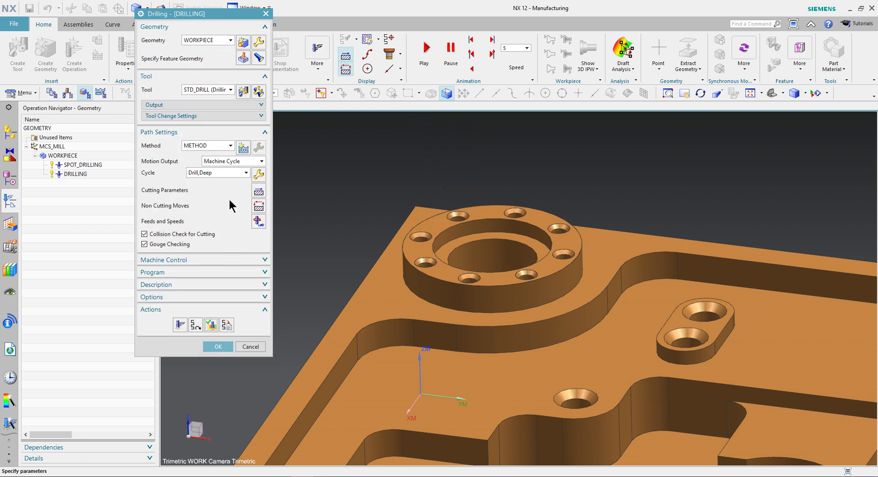
{"action": "left_click", "coordinate": [223, 174]}
Step: Return the cycle to plain Drill and replay the resulting toolpath
{"action": "left_click", "coordinate": [215, 182]}
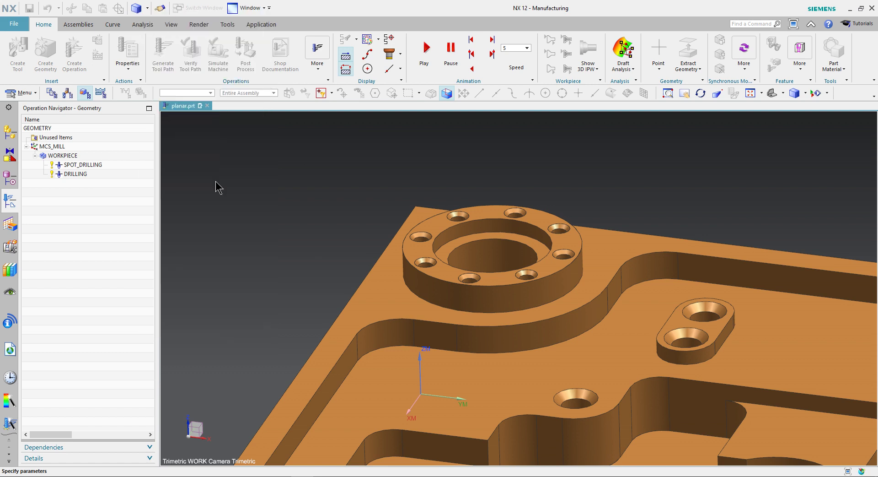
{"action": "left_click", "coordinate": [214, 109]}
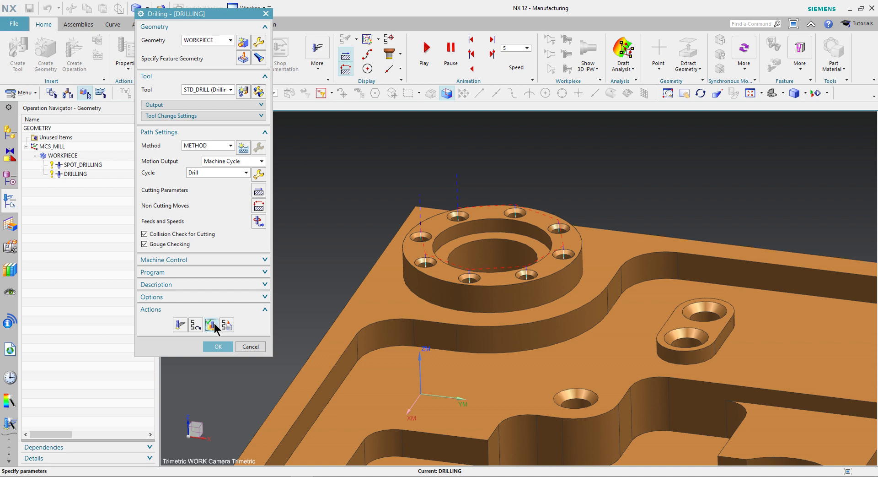
{"action": "left_click", "coordinate": [215, 326]}
{"action": "left_click", "coordinate": [204, 368]}
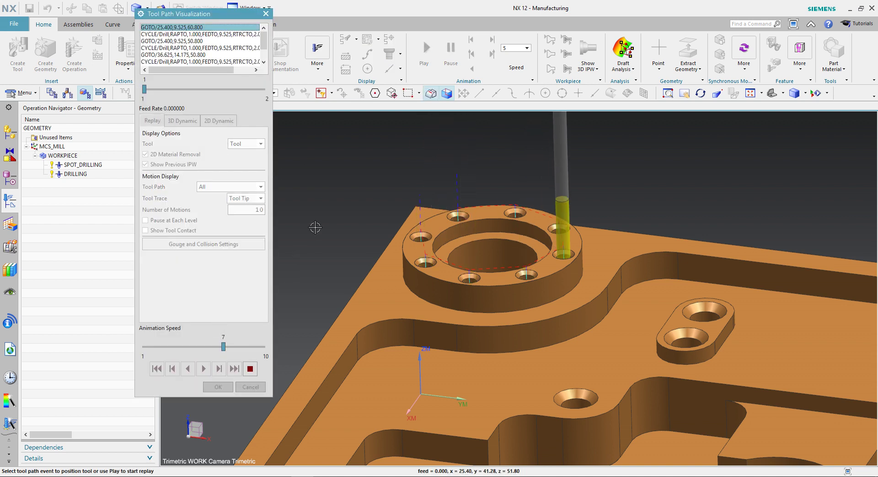
{"action": "left_click", "coordinate": [249, 368]}
{"action": "left_click", "coordinate": [219, 387]}
Step: Fit the workpiece in view and accept the DRILLING operation
{"action": "key", "text": "ctrl+f"}
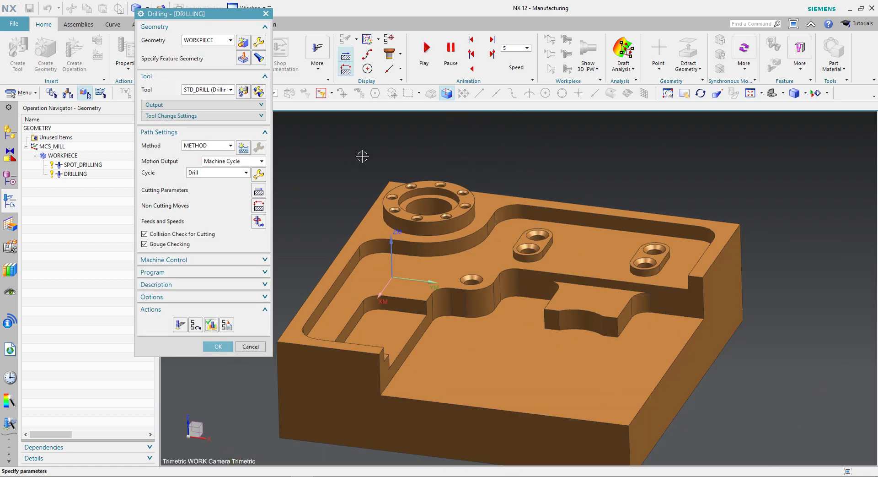
{"action": "scroll", "coordinate": [383, 177], "scroll_direction": "down", "scroll_amount": 1}
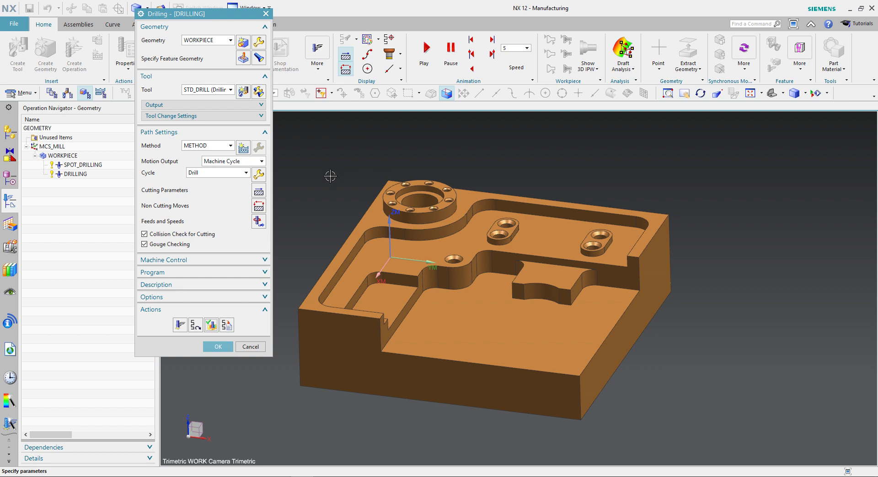
{"action": "scroll", "coordinate": [366, 209], "scroll_direction": "down", "scroll_amount": 1}
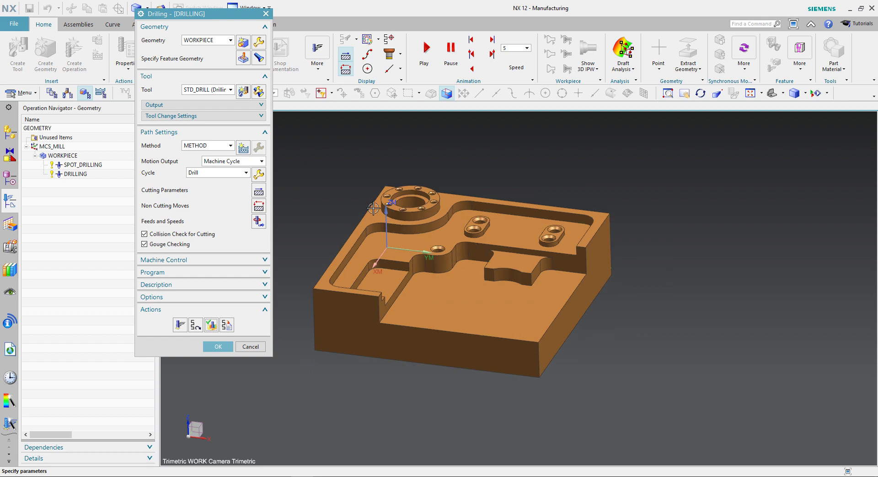
{"action": "left_click", "coordinate": [218, 347]}
{"action": "middle_click_drag", "start_coordinate": [287, 227], "coordinate": [292, 233]}
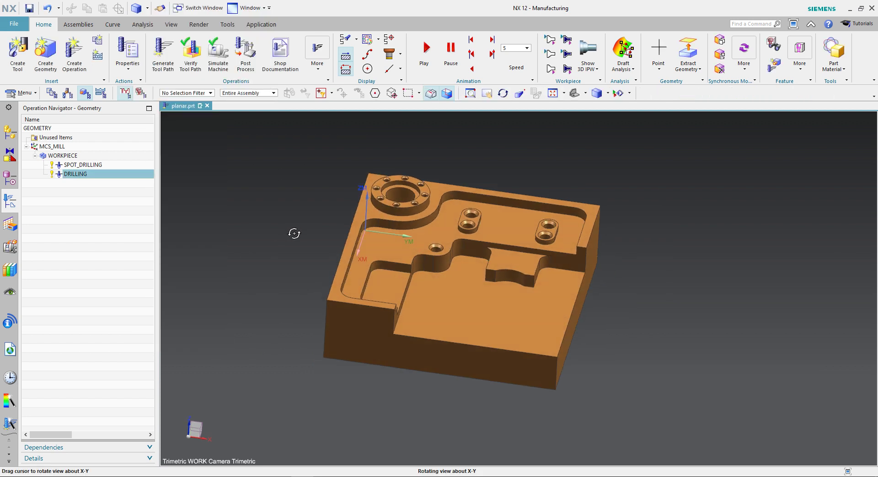